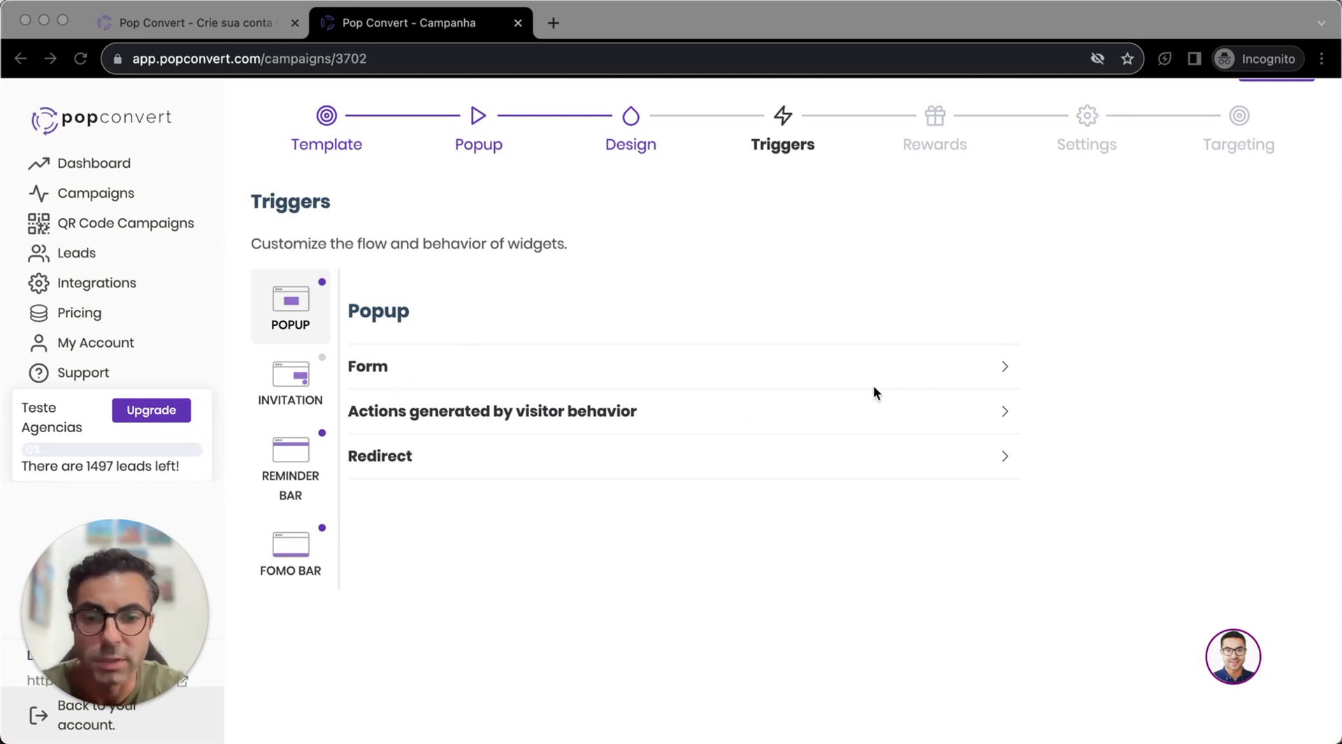
Step: Enable the name, phone and gender opt-ins in the popup's desktop form
click(786, 385)
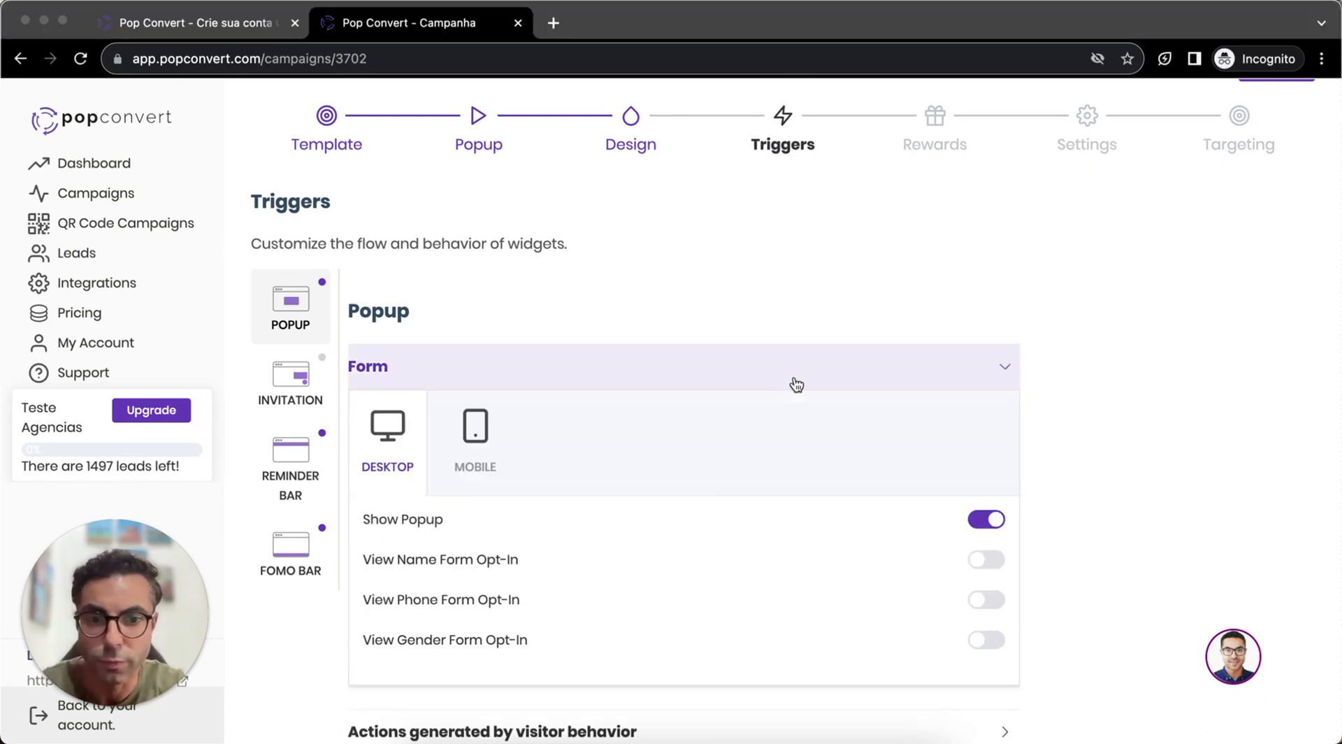
scroll(998, 397, down, 3)
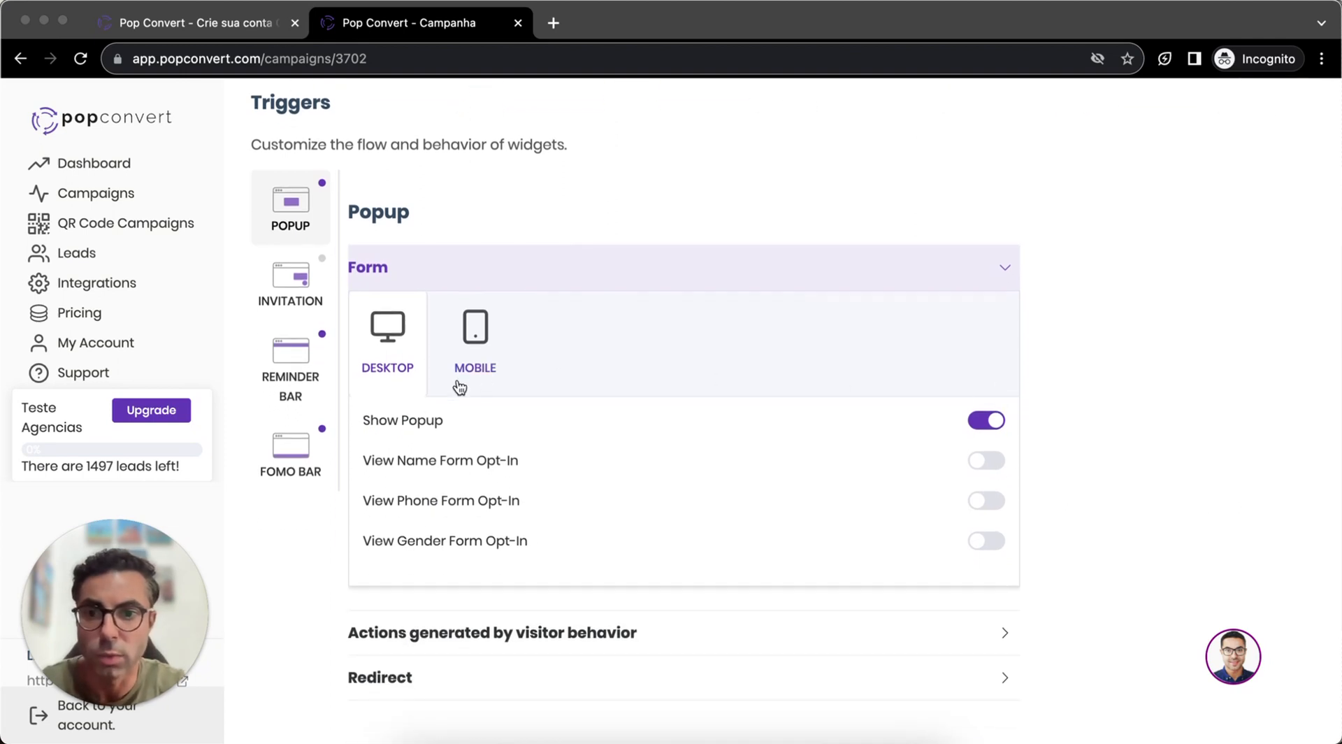
click(989, 461)
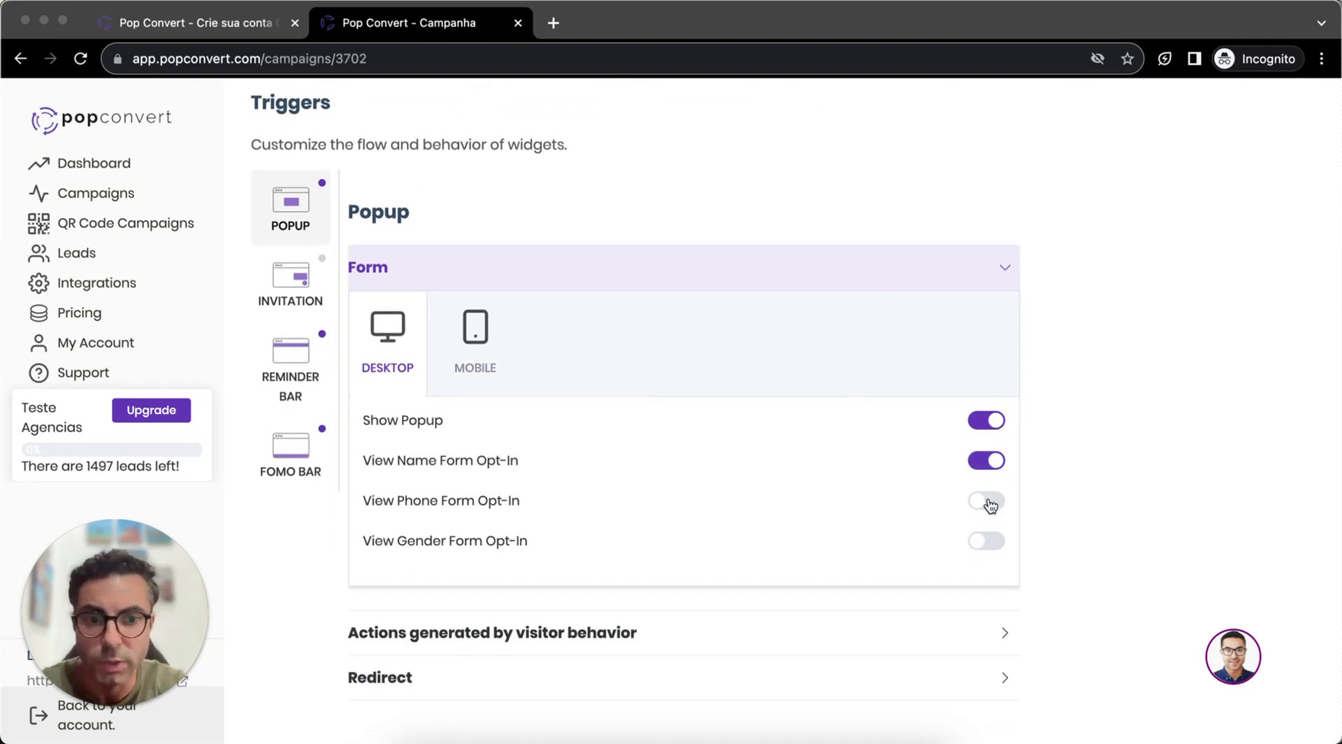
click(991, 504)
click(990, 542)
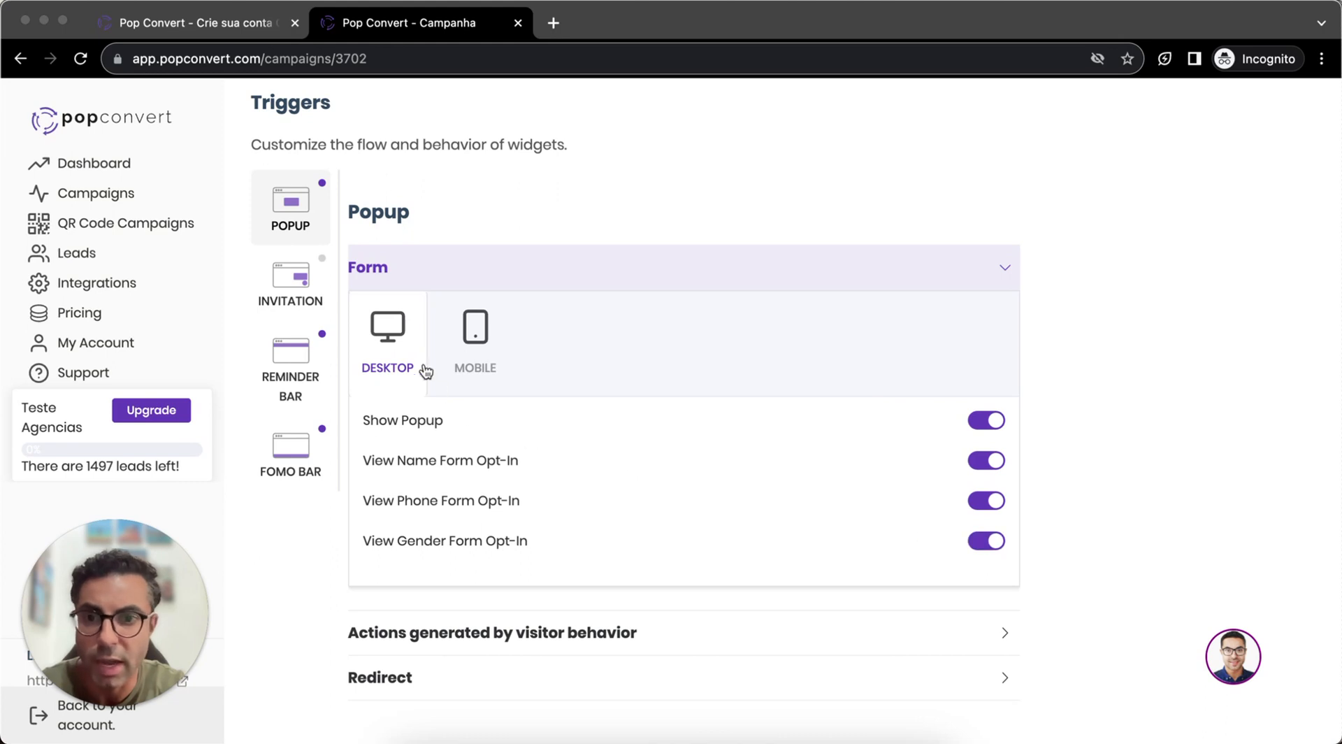
Step: Make phone the only enabled opt-in in the popup's mobile form, then go back to the desktop form settings
click(497, 365)
click(988, 461)
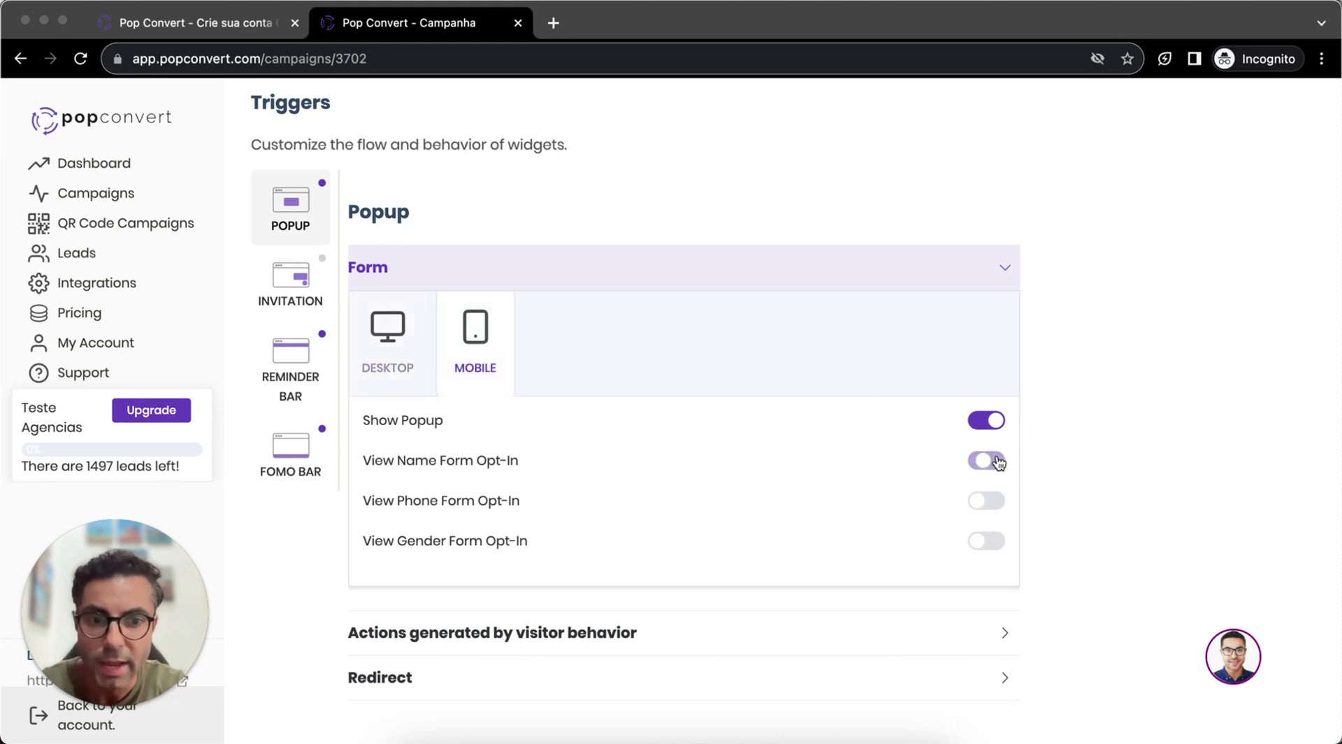
click(990, 501)
click(992, 542)
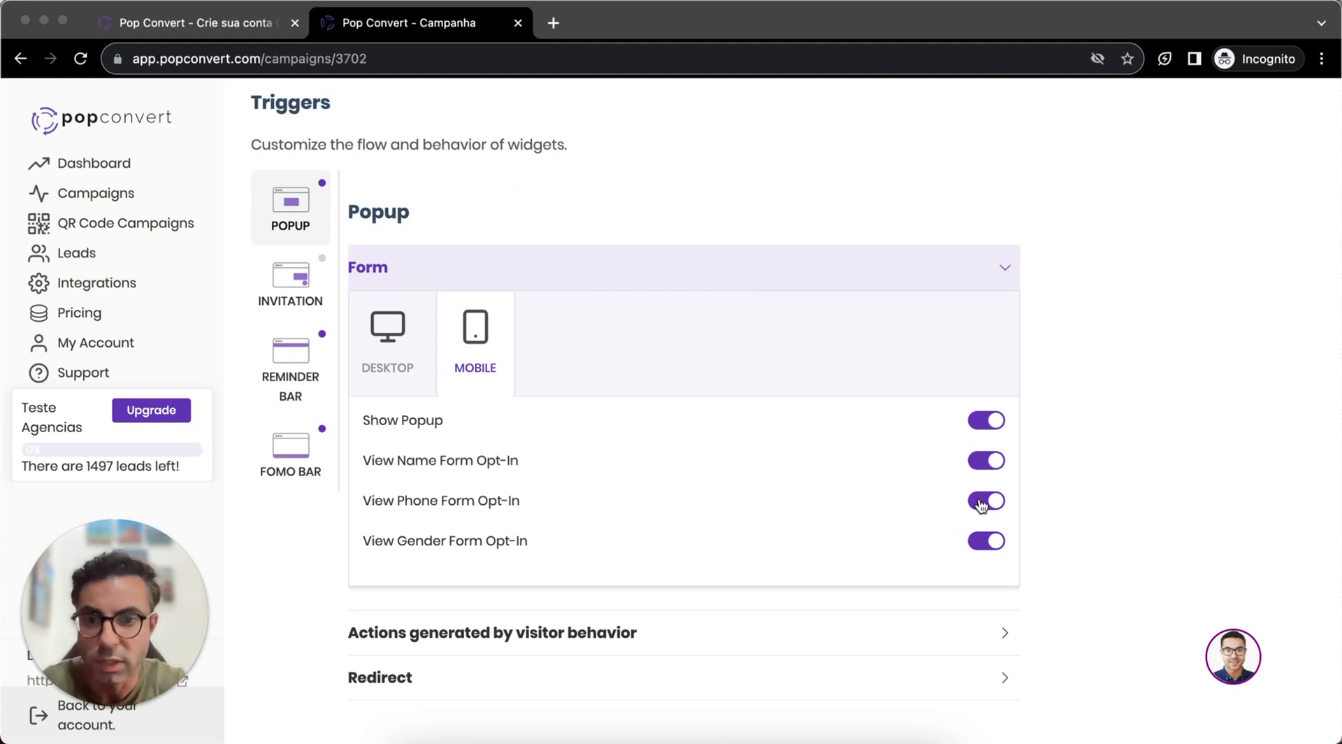
click(977, 542)
click(979, 468)
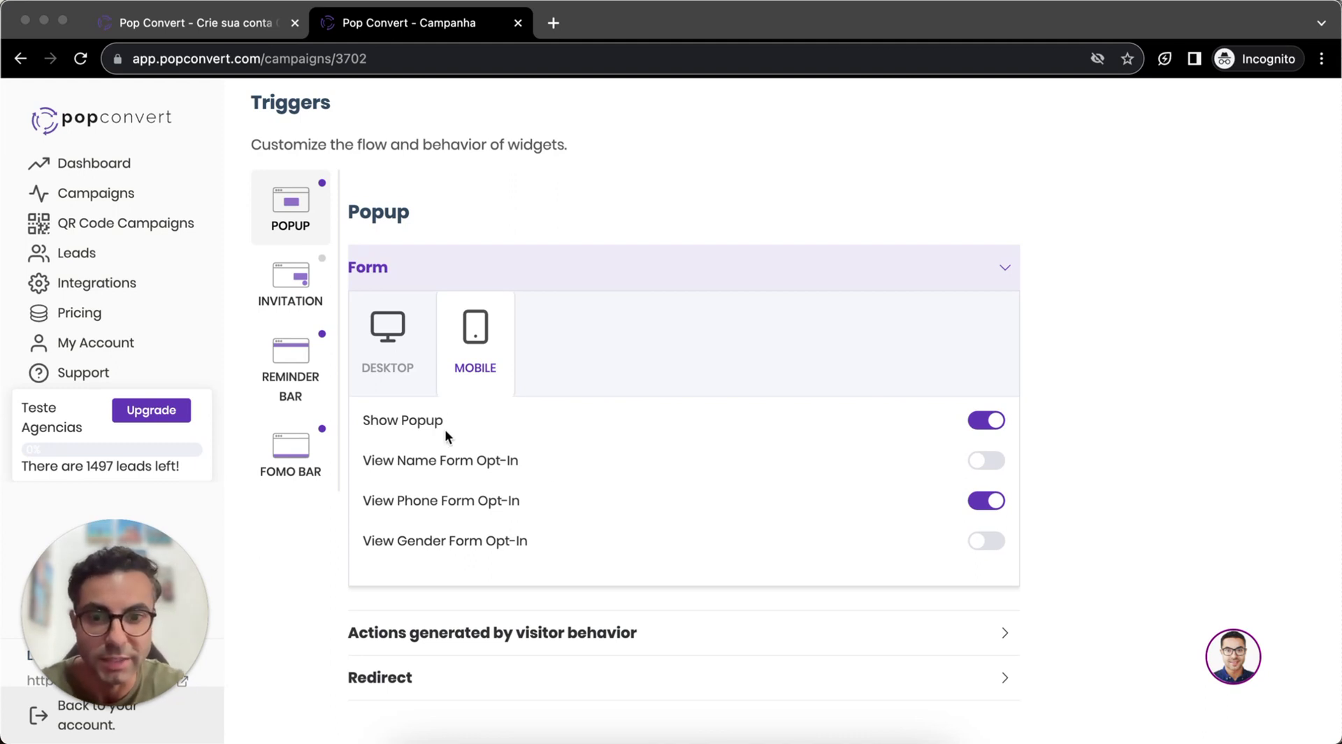
click(406, 371)
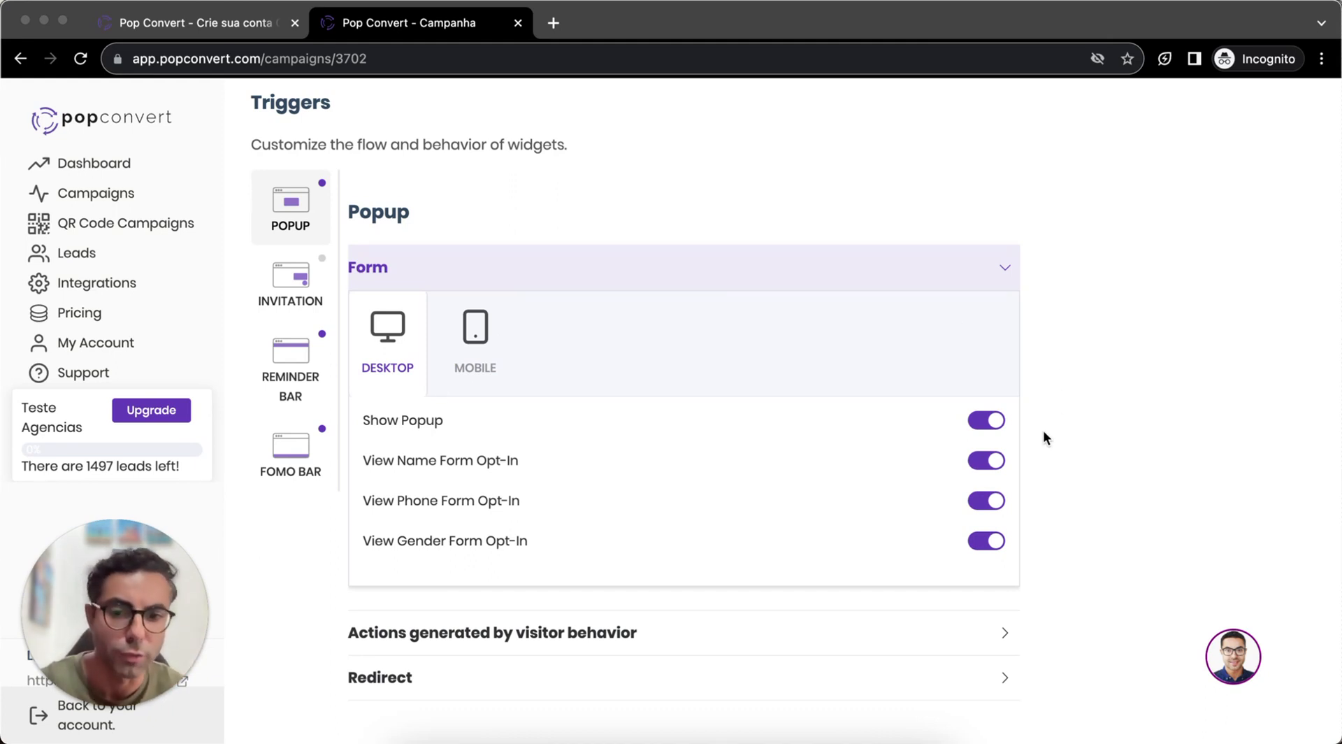
Step: Turn off the desktop page scroll trigger in the actions generated by visitor behavior and open the browsing time value for editing
scroll(825, 364, down, 2)
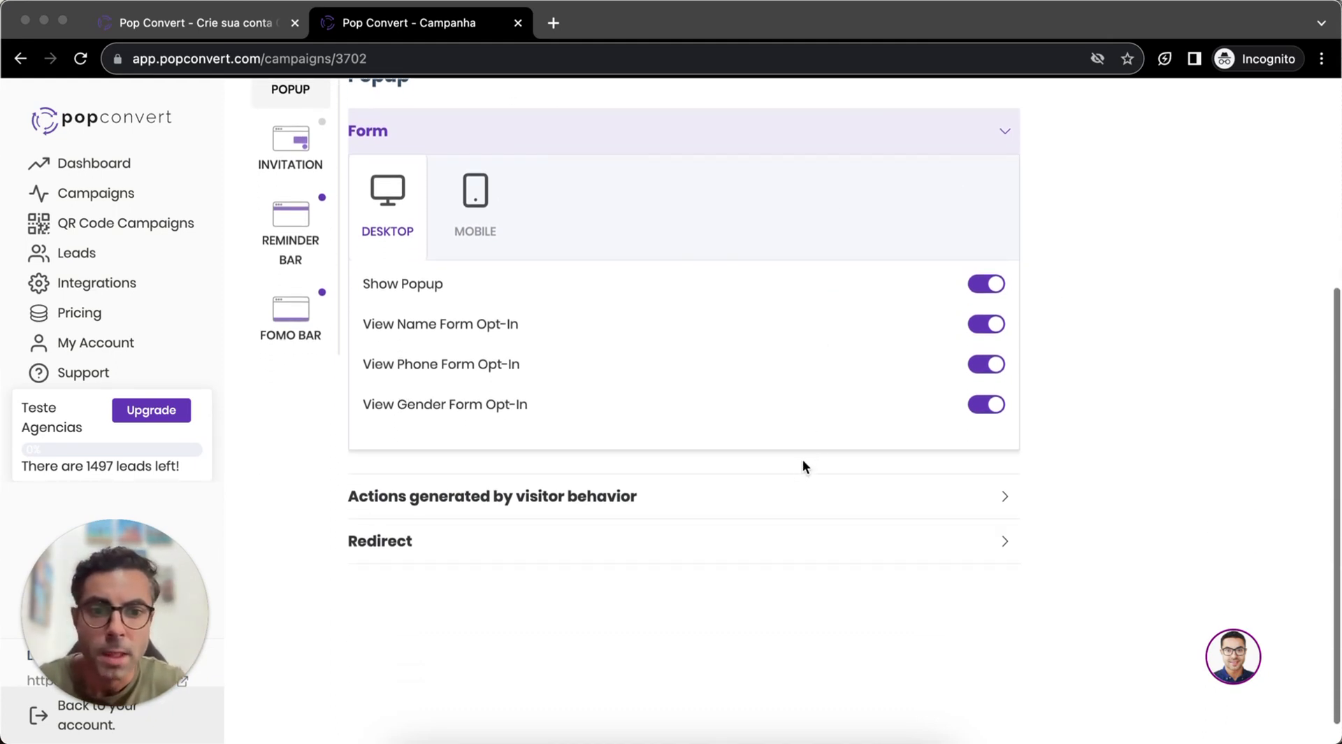
click(791, 481)
scroll(809, 444, down, 5)
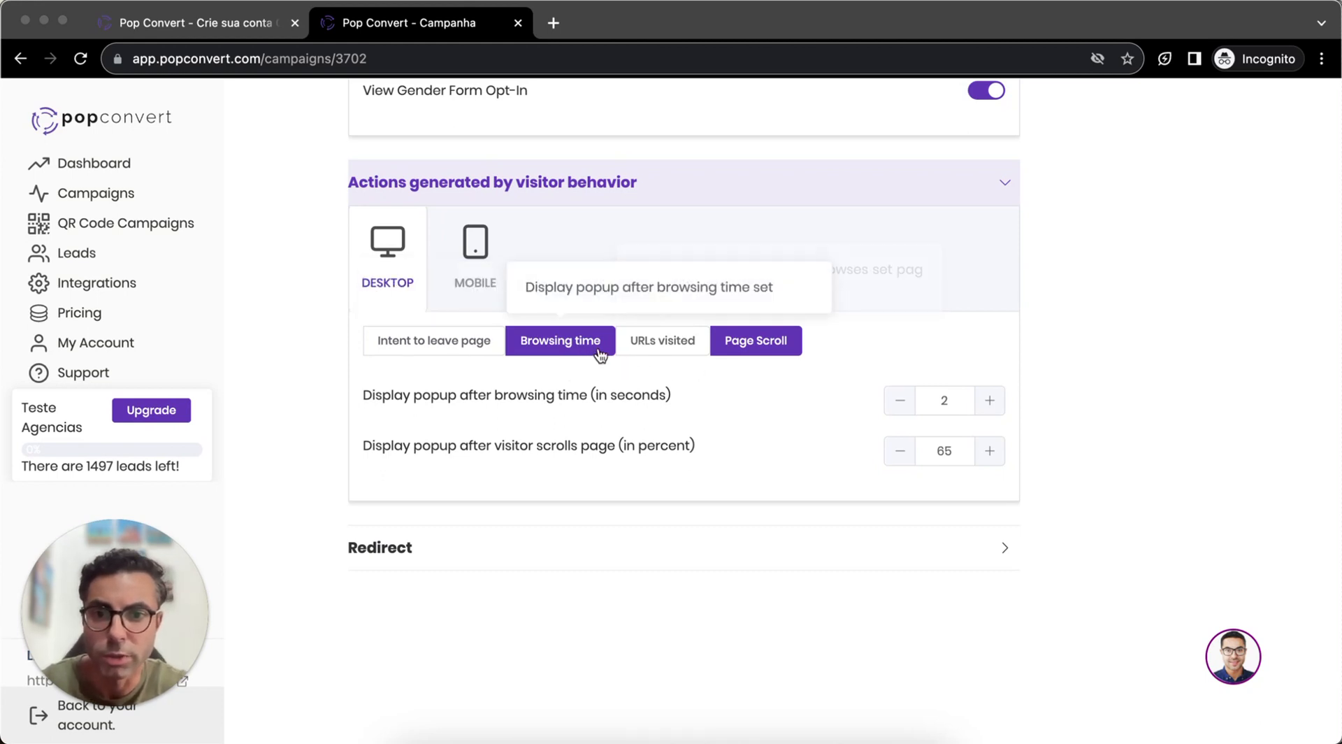
click(753, 347)
click(963, 422)
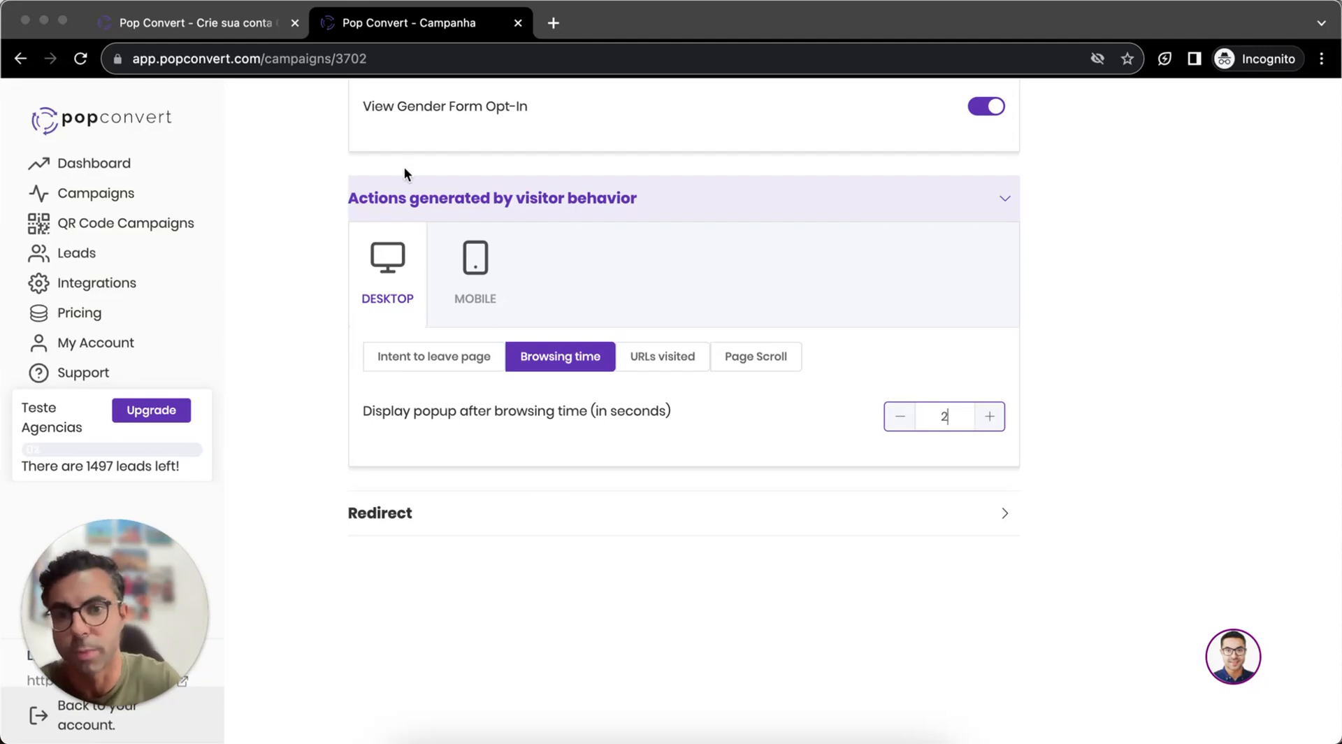
Step: Make intent to leave page the only popup trigger on mobile, with Low sensibility, and on desktop
click(474, 262)
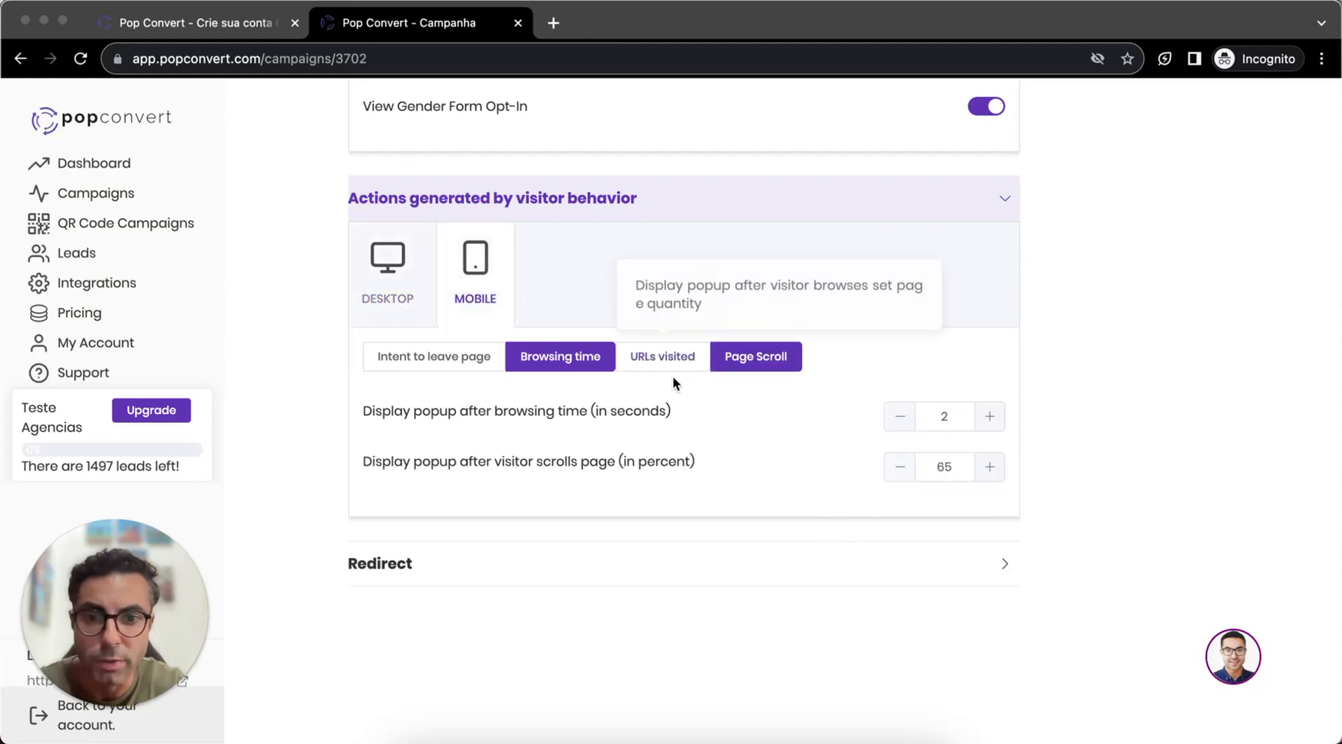
click(577, 372)
click(760, 355)
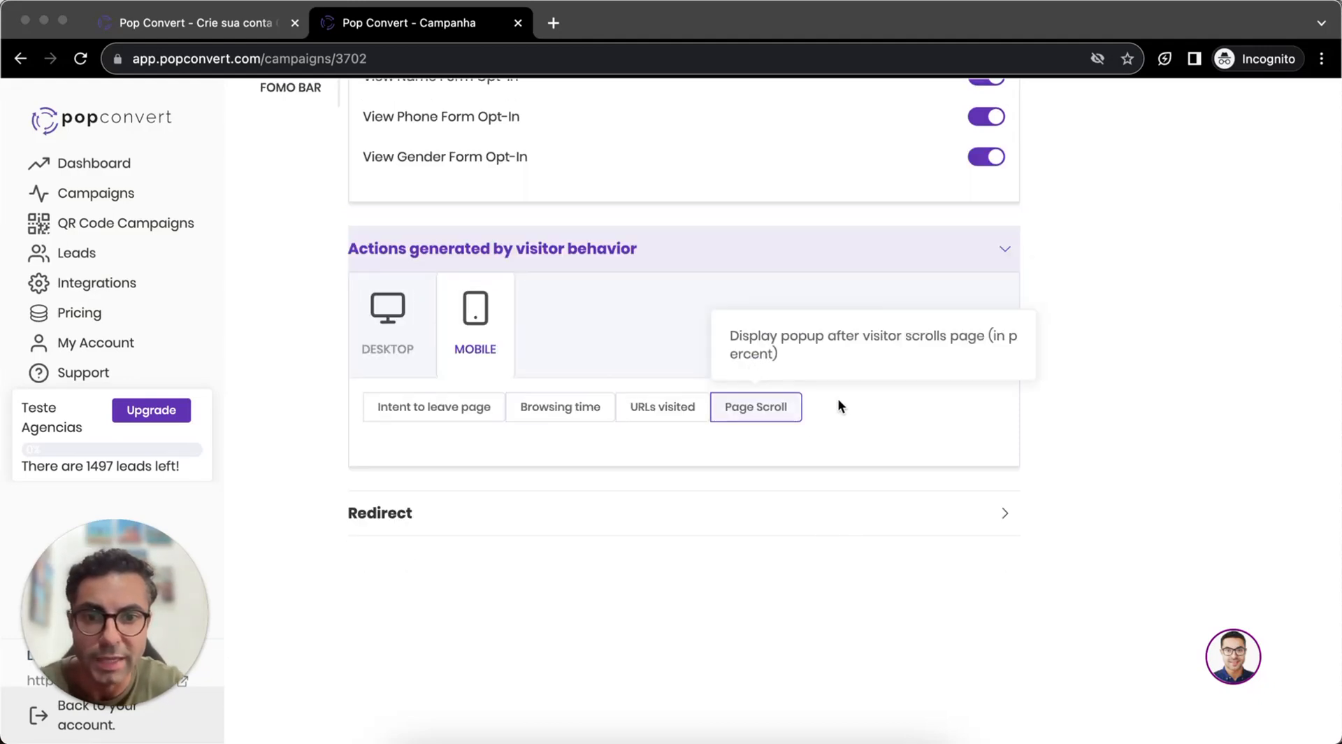
click(429, 404)
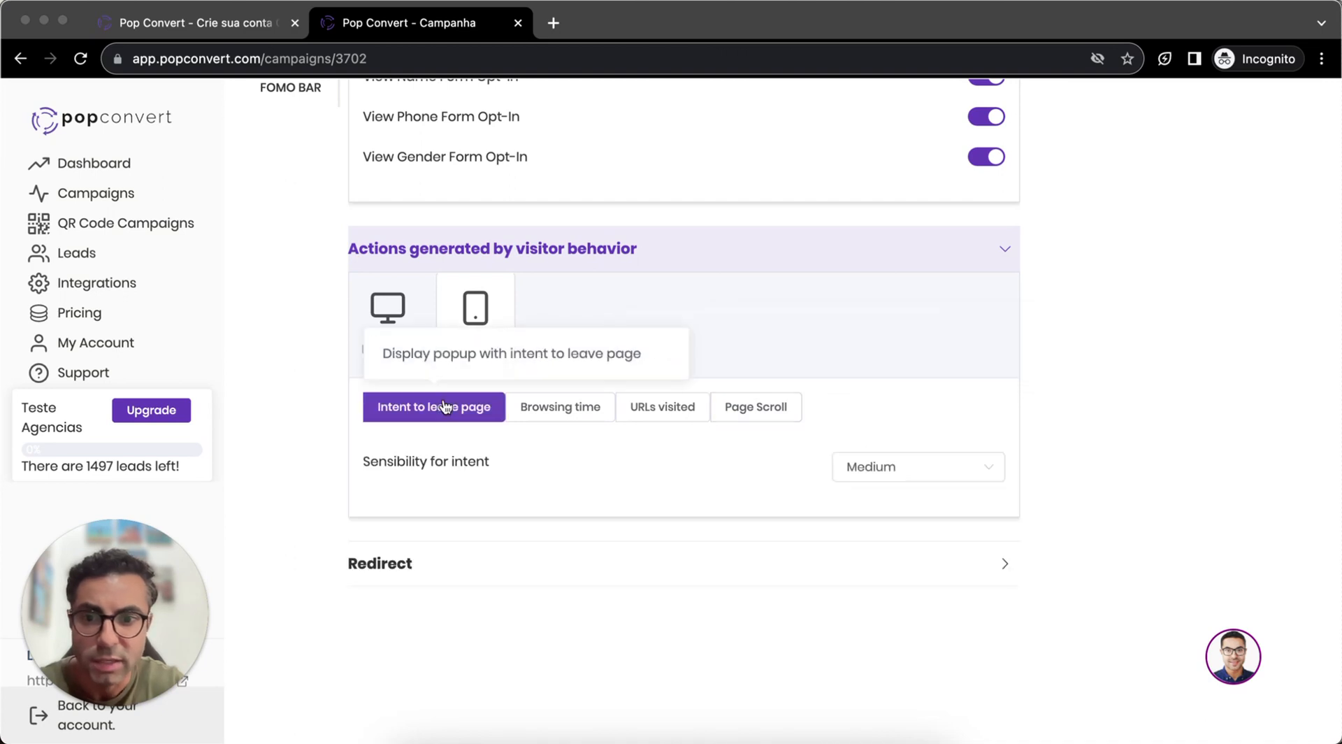
click(936, 474)
click(930, 529)
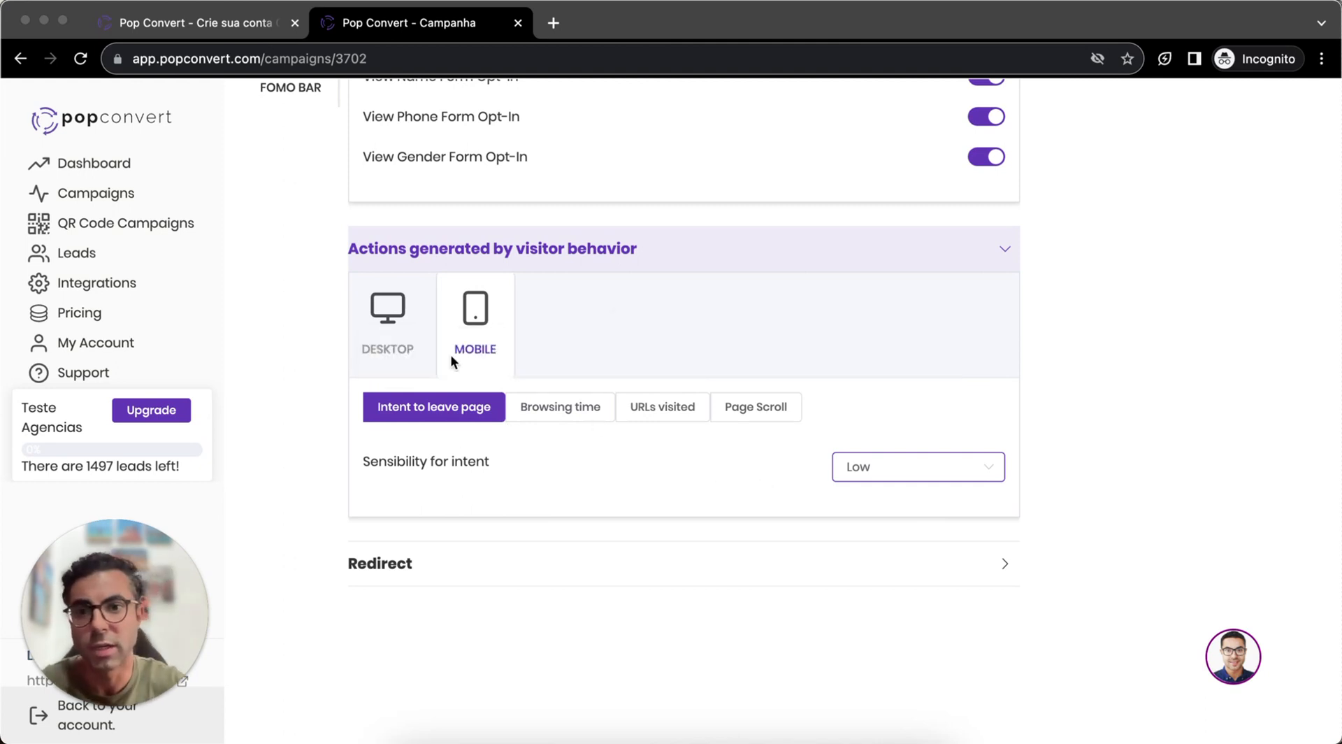
click(382, 308)
click(559, 408)
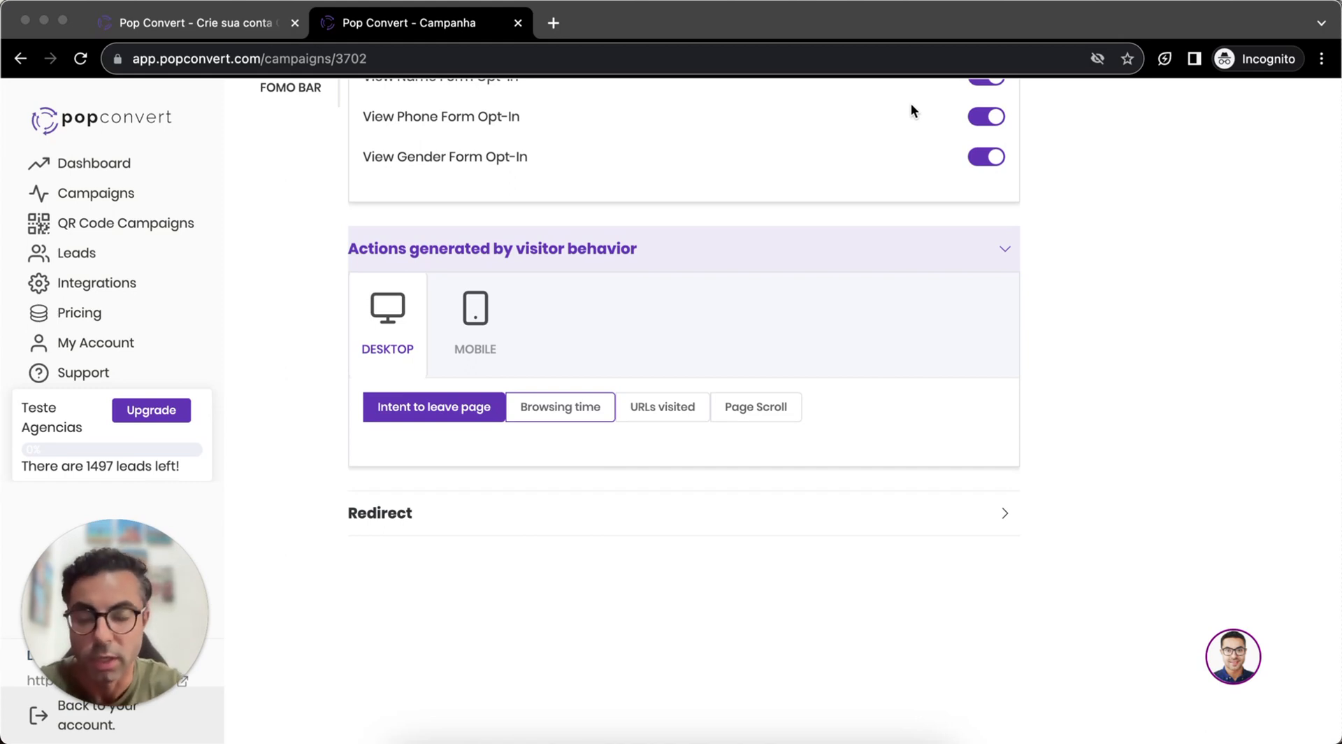
Step: Review the sensibility options for the mobile intent to leave page trigger
click(486, 341)
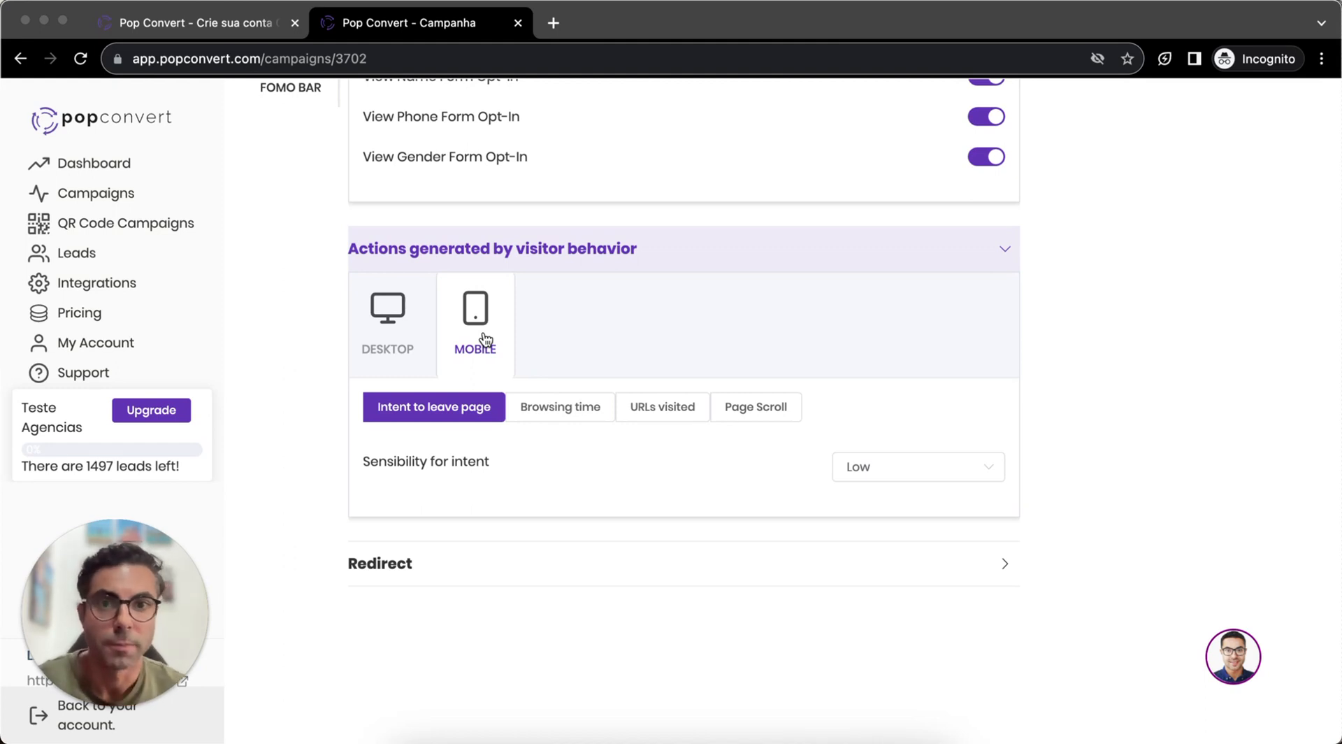
click(900, 479)
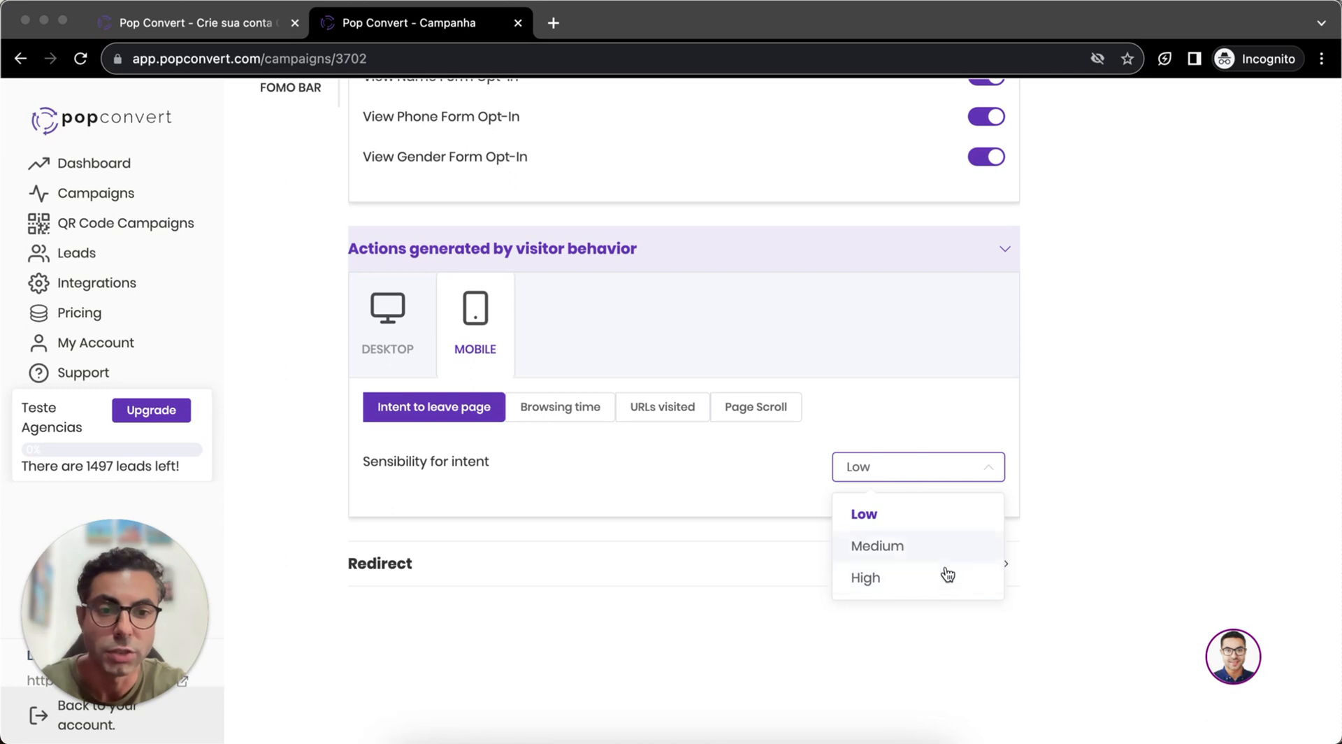
click(1023, 512)
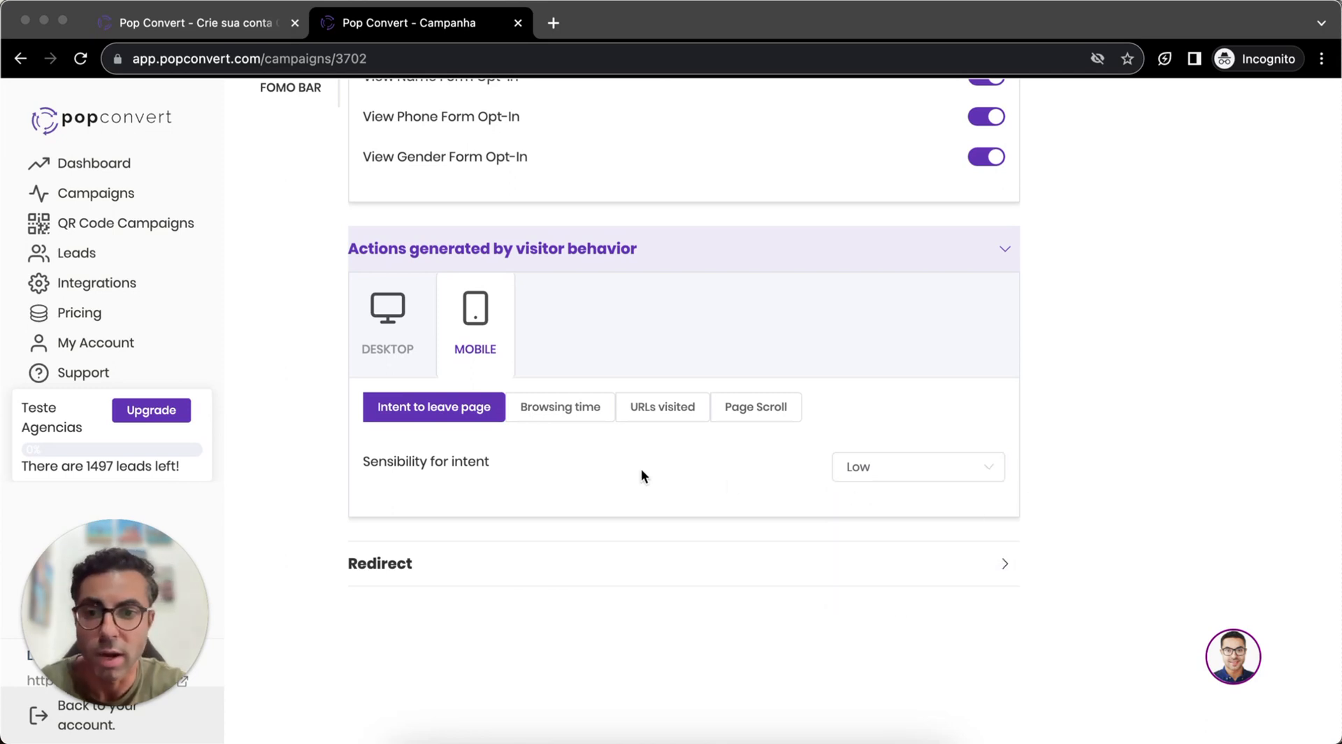
Step: Switch the mobile popup trigger to browsing time, then to URLs visited, and open its page count for editing
click(565, 410)
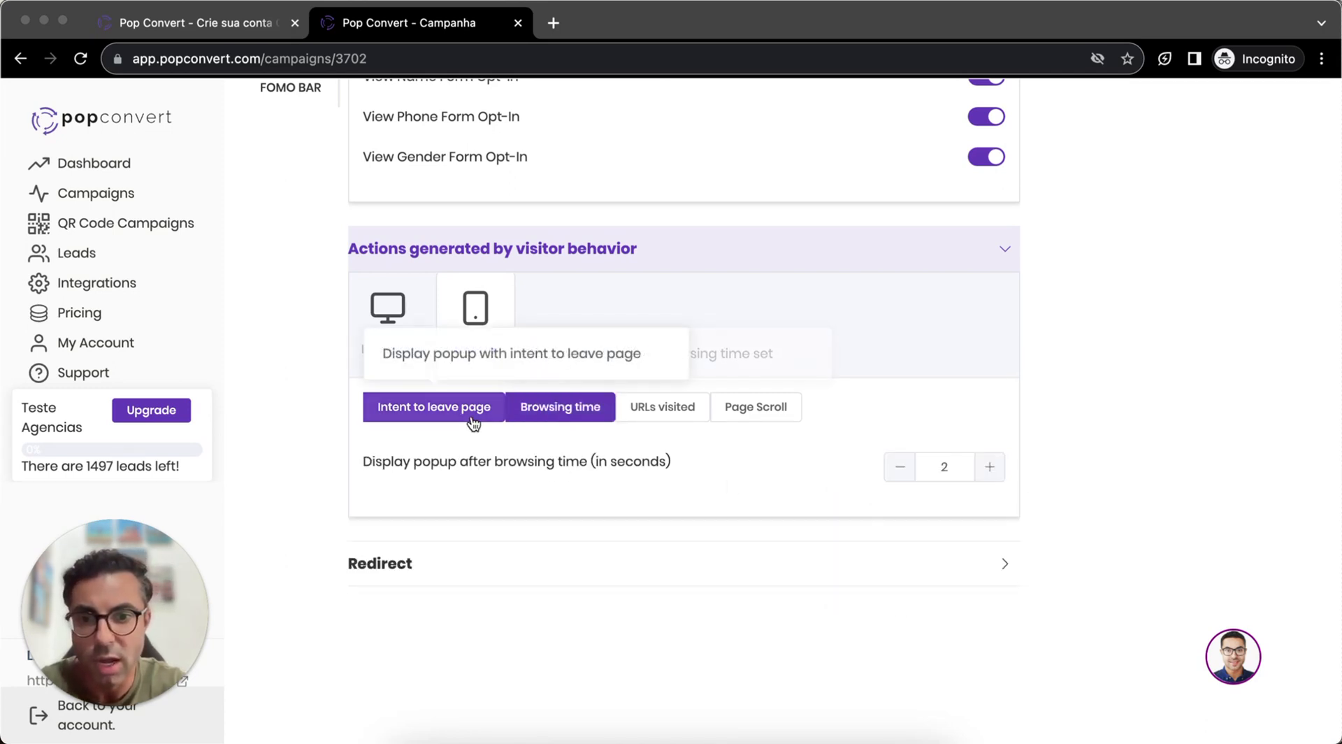
click(678, 415)
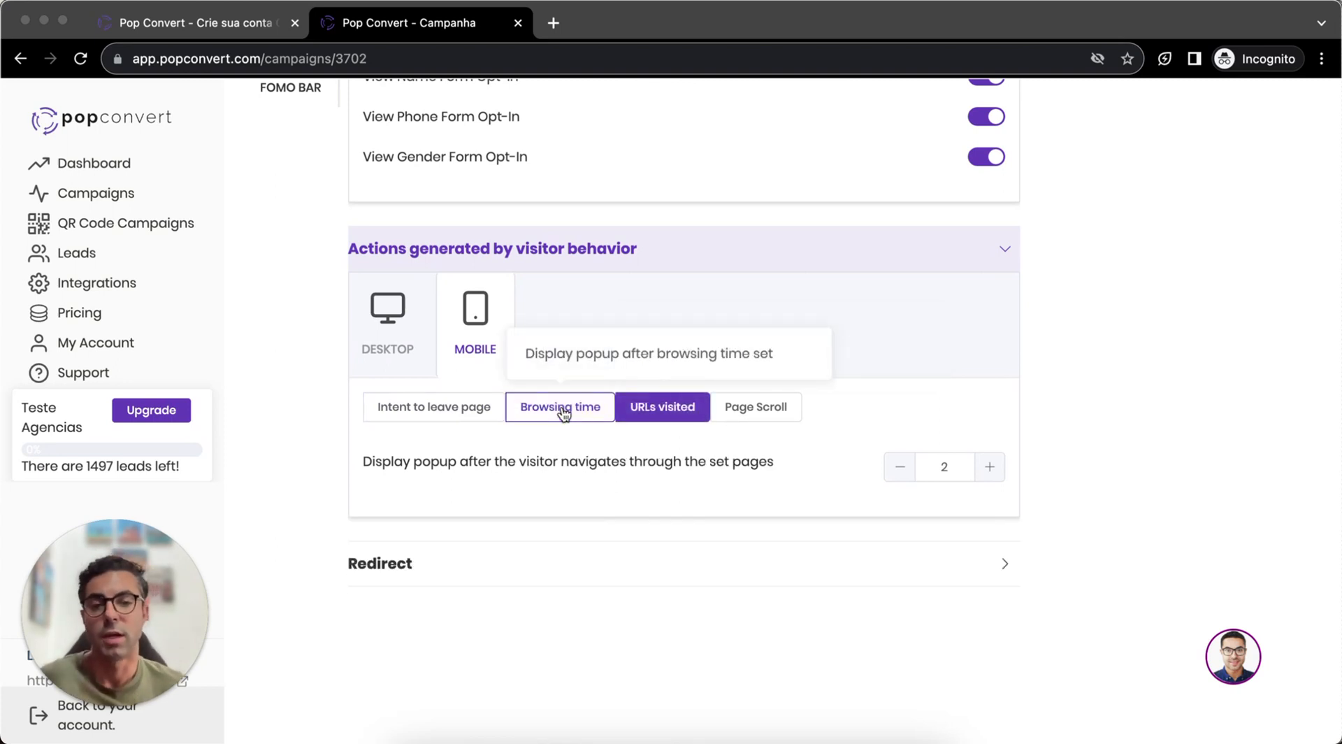
double_click(952, 467)
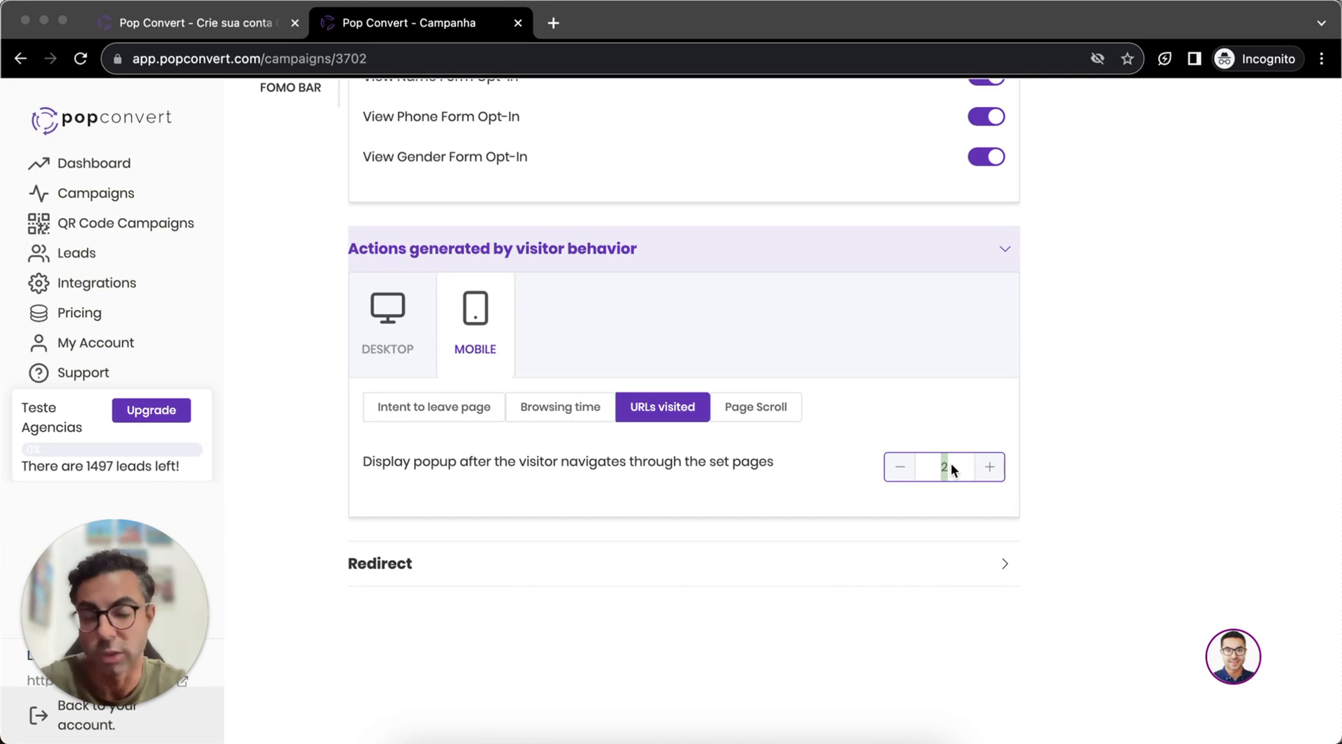
Step: Make page scroll the only mobile popup trigger and set it to 65 percent
click(773, 409)
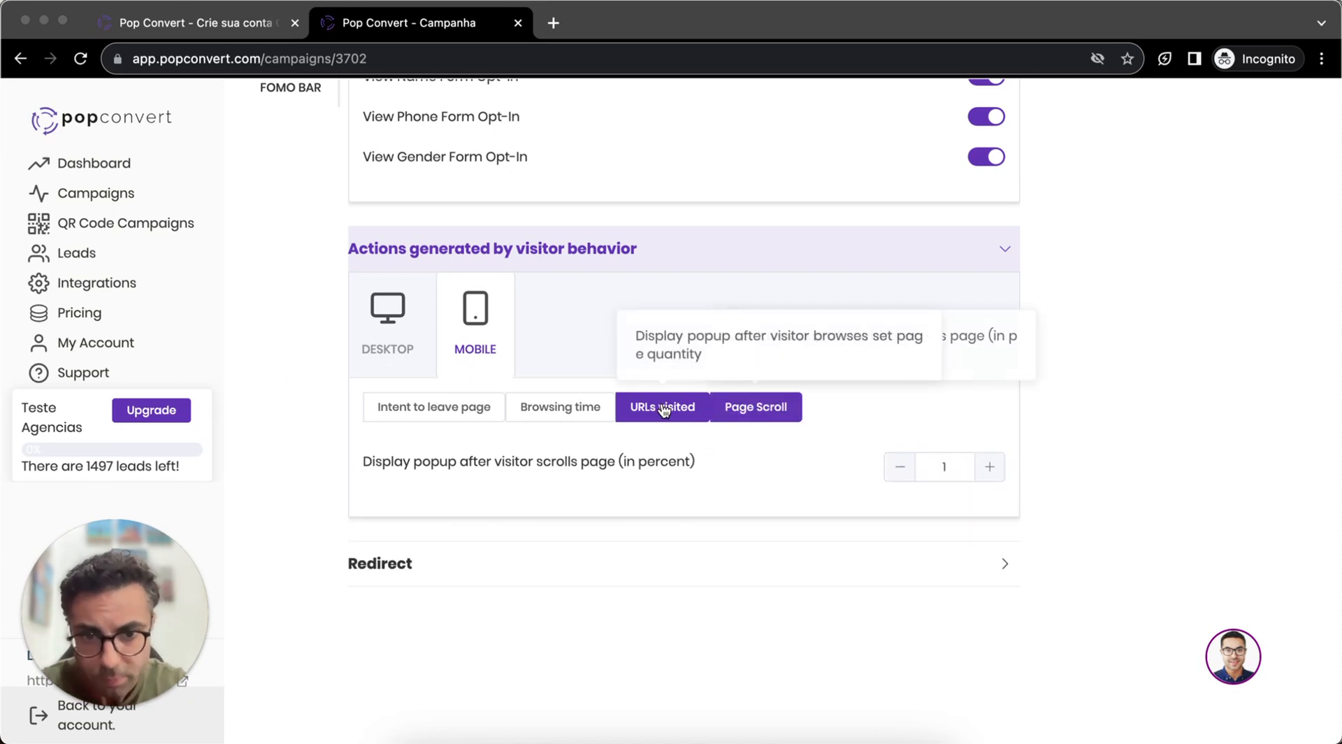
click(945, 481)
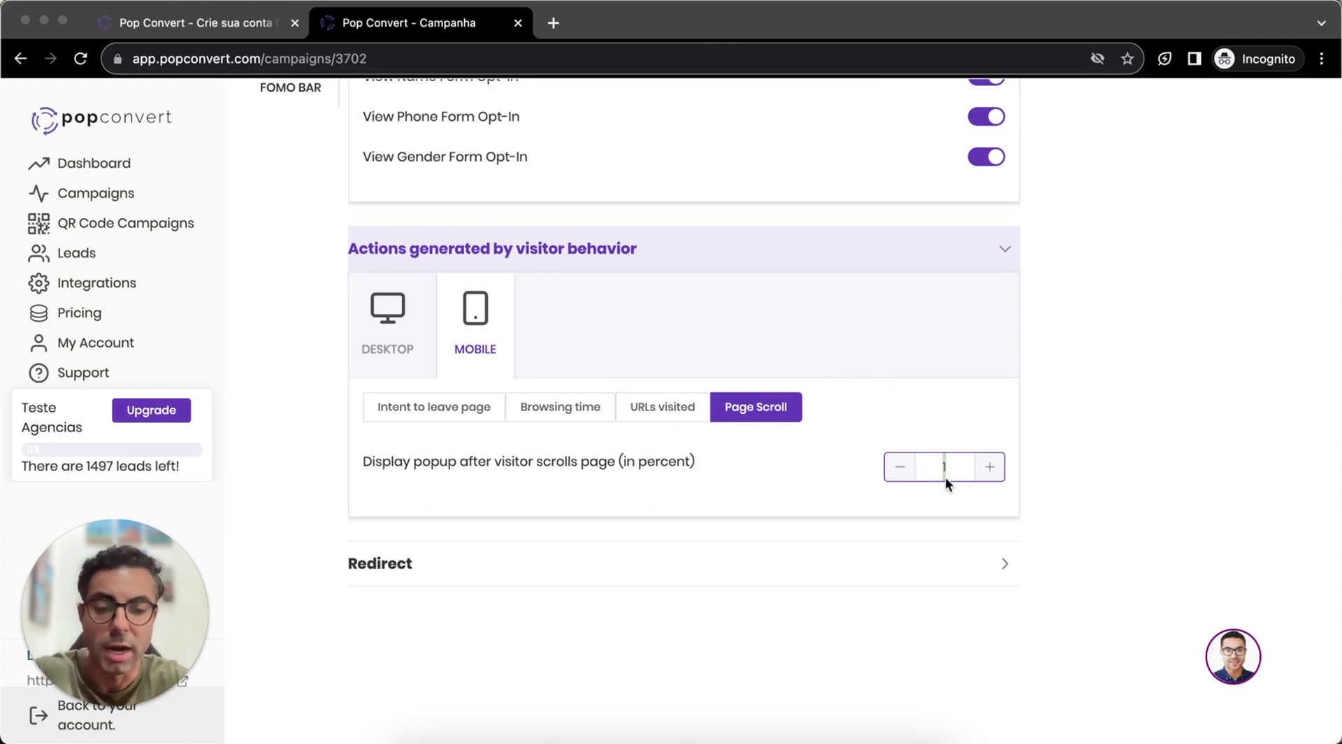
text(65)
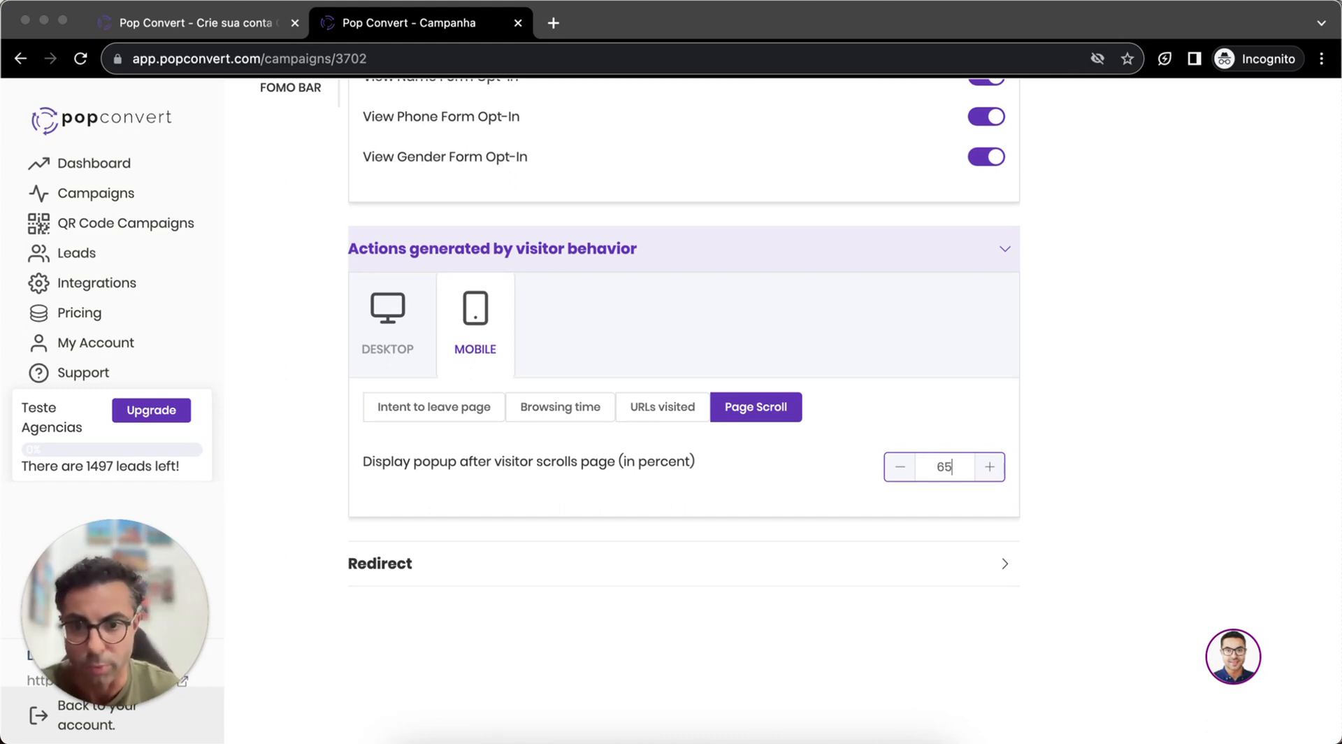
Step: Compare the visitor behavior triggers configured for desktop with those for mobile
click(389, 346)
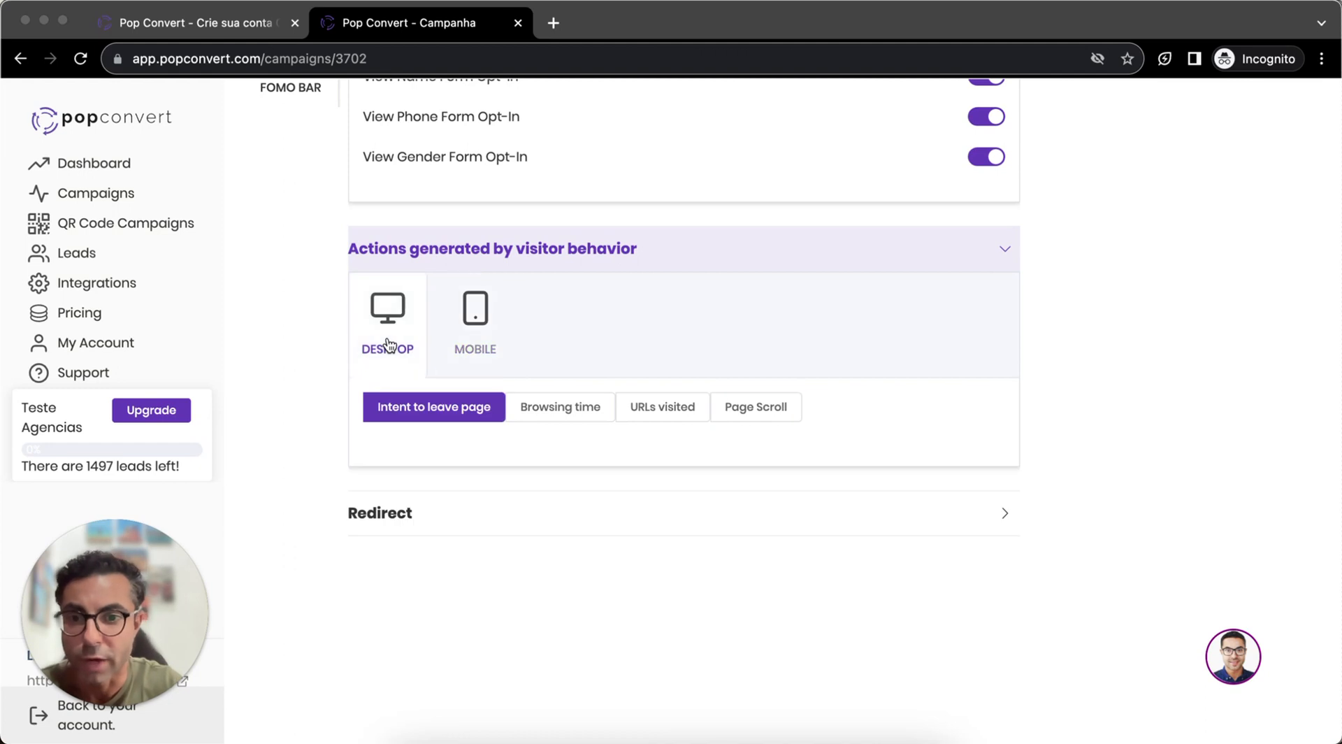
click(506, 343)
click(425, 340)
click(498, 338)
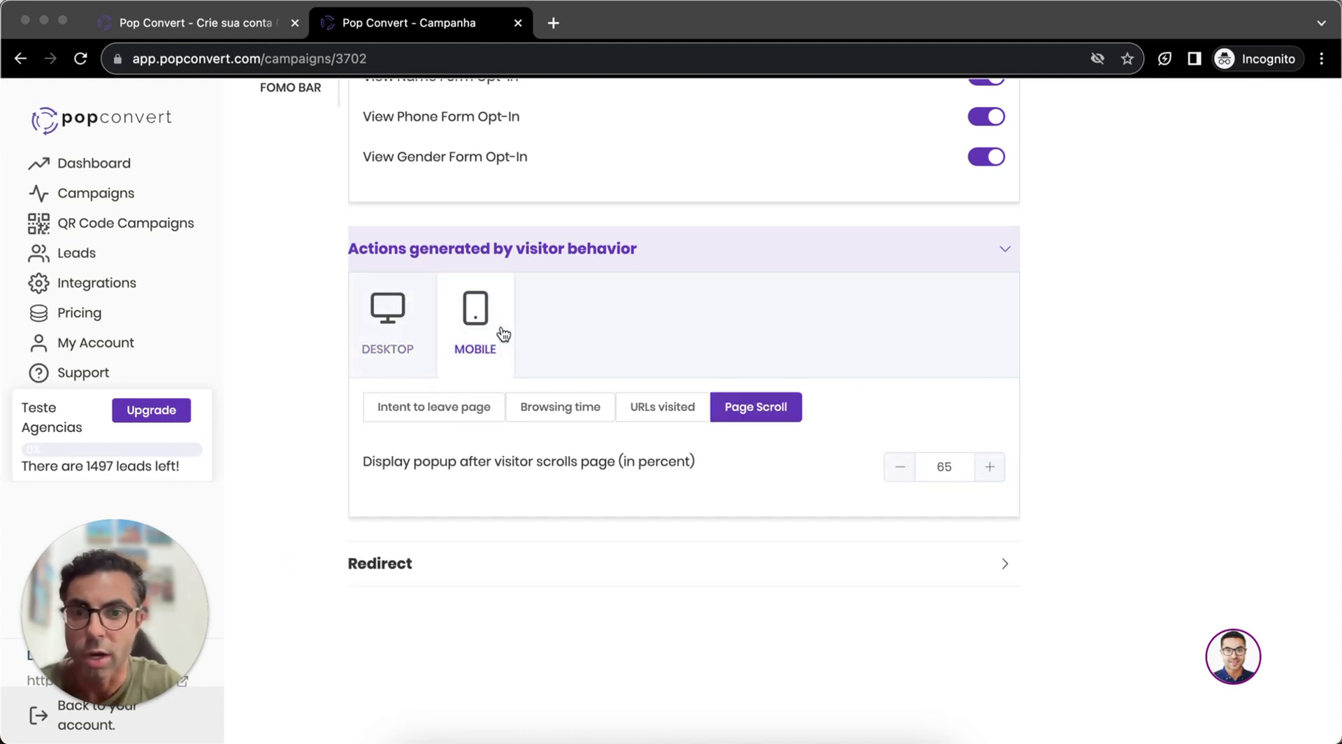
click(390, 337)
click(470, 337)
click(402, 335)
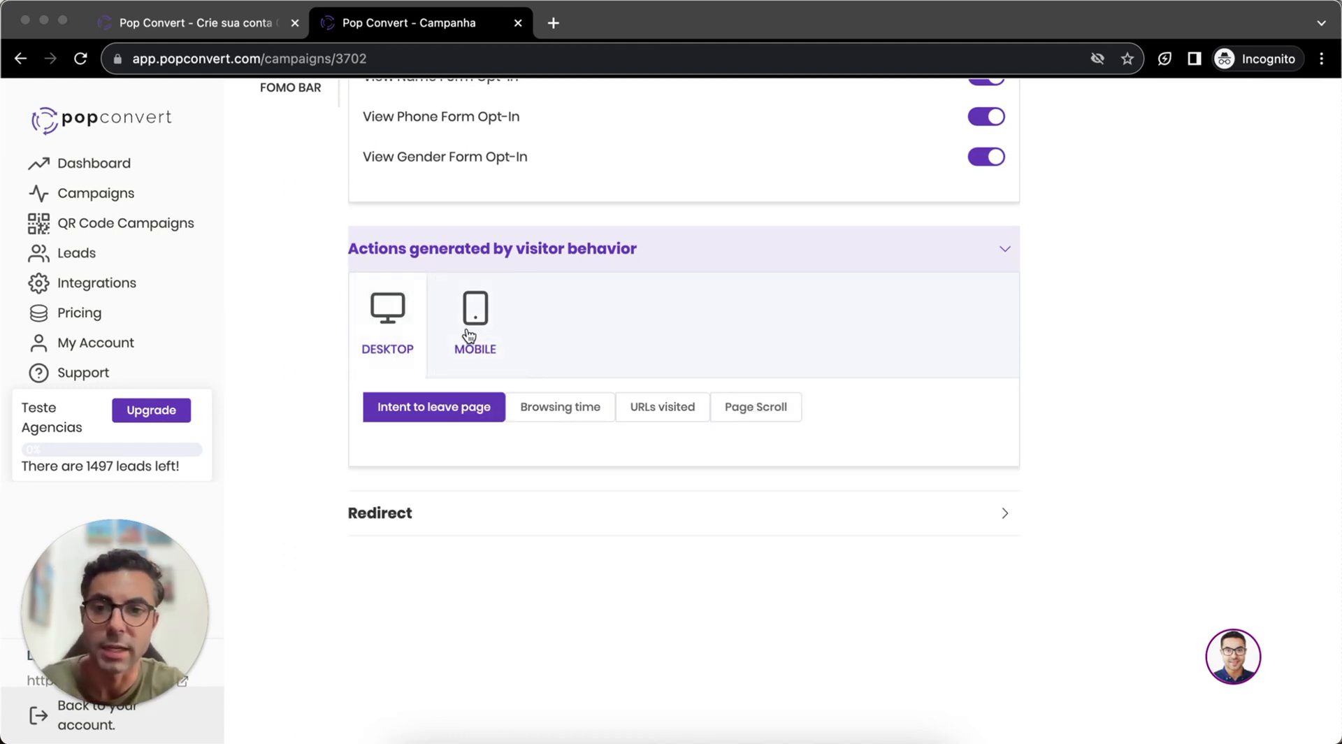
click(473, 339)
click(389, 338)
click(472, 339)
Step: Enable redirecting the user after the game and open the redirect URL for editing
scroll(432, 336, down, 1)
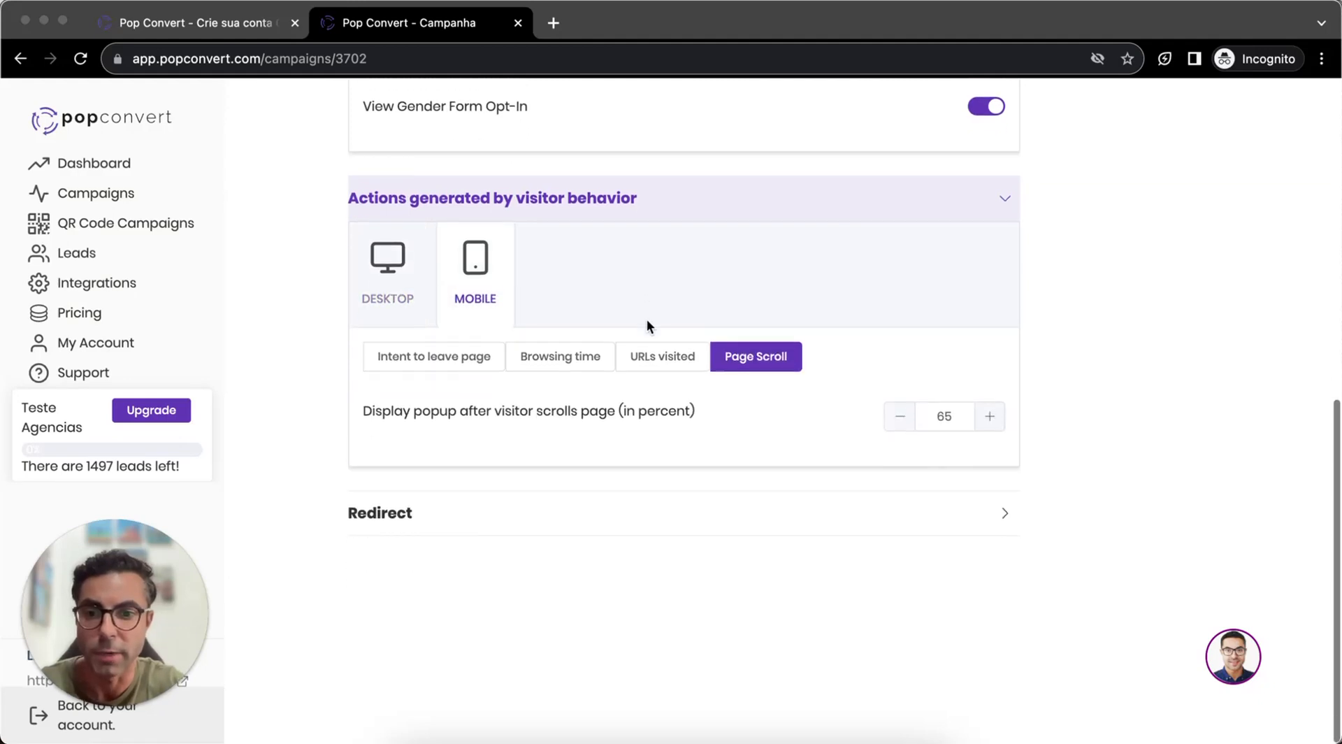
click(569, 509)
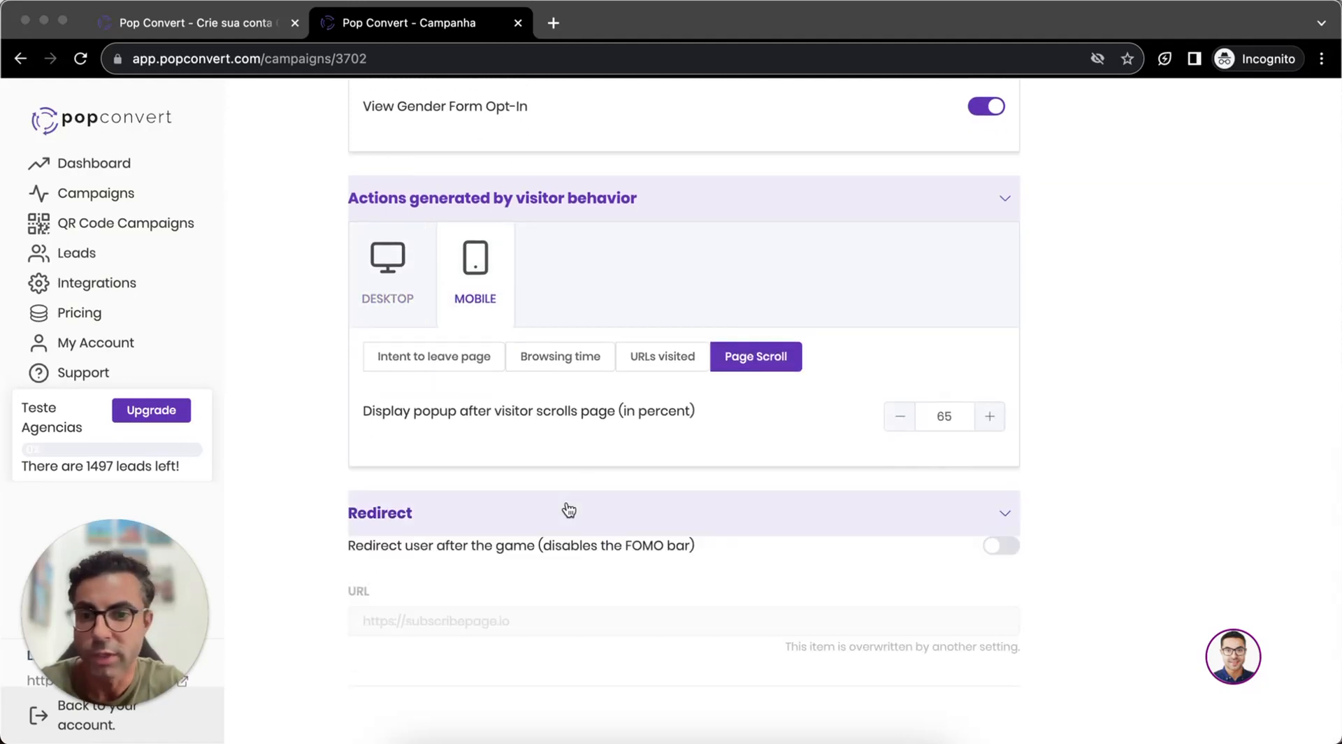
click(1004, 548)
click(657, 620)
triple_click(657, 622)
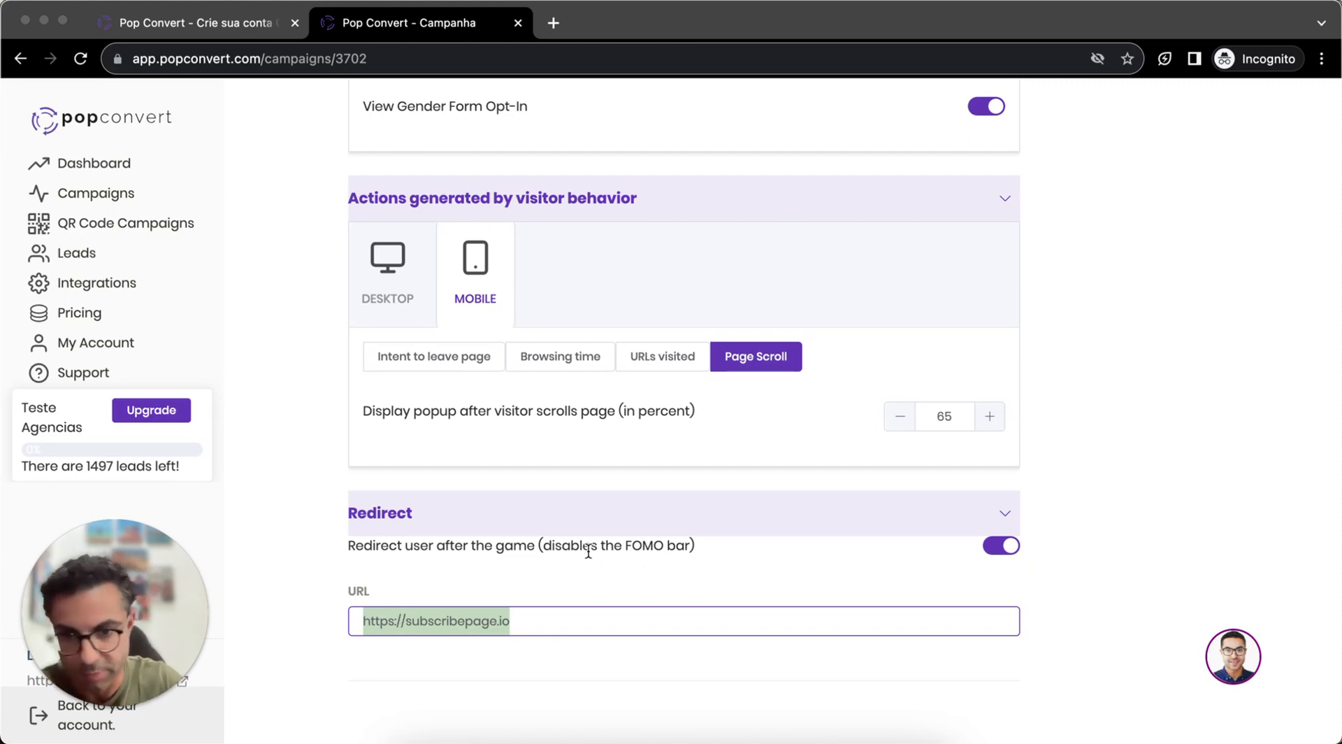
Step: Open the invitation trigger settings and switch showing the widget before the popup on and back off
scroll(725, 552, up, 9)
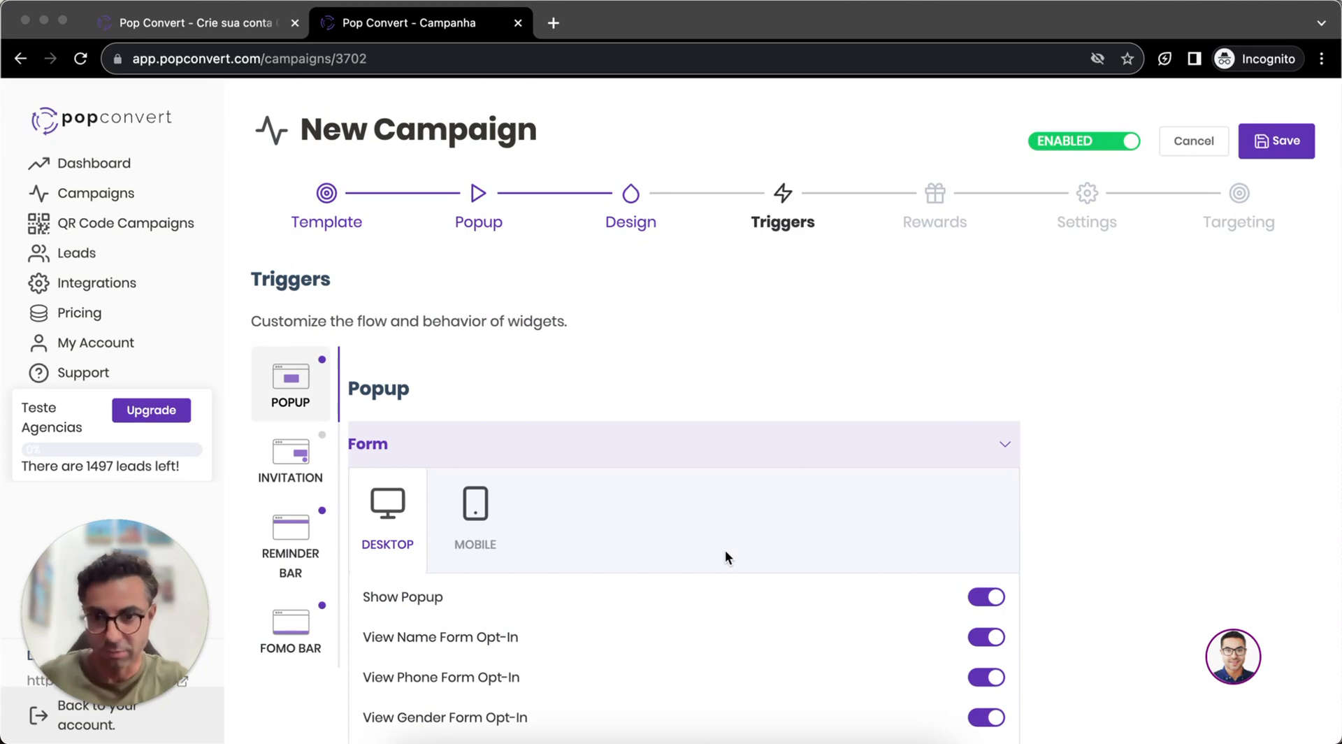
click(308, 465)
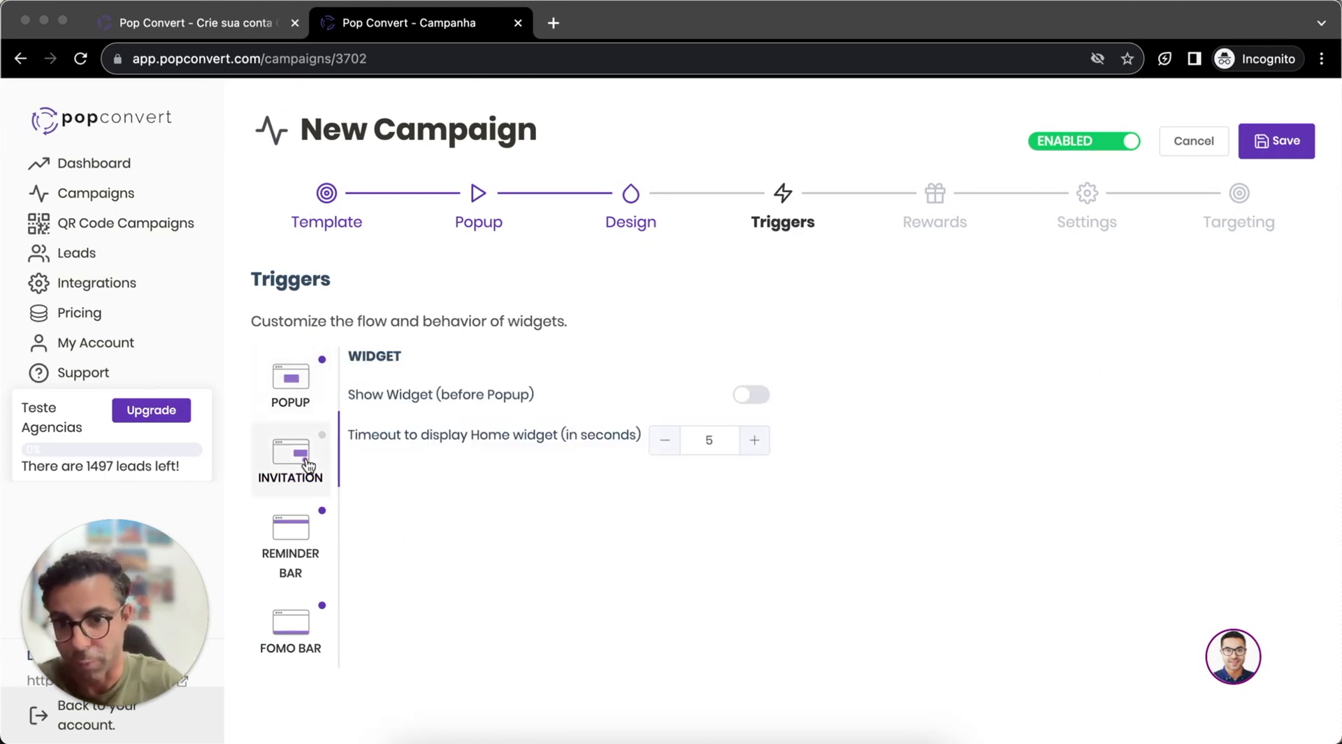
click(766, 403)
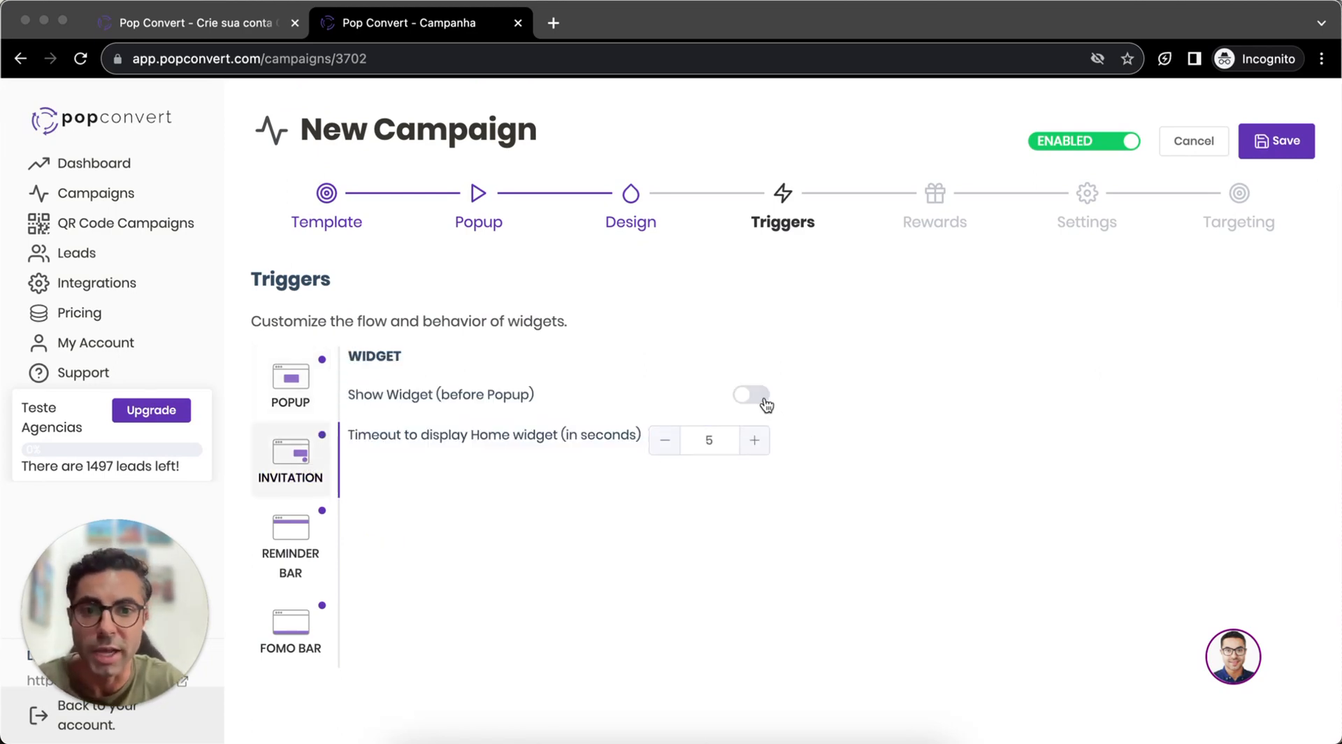
click(748, 403)
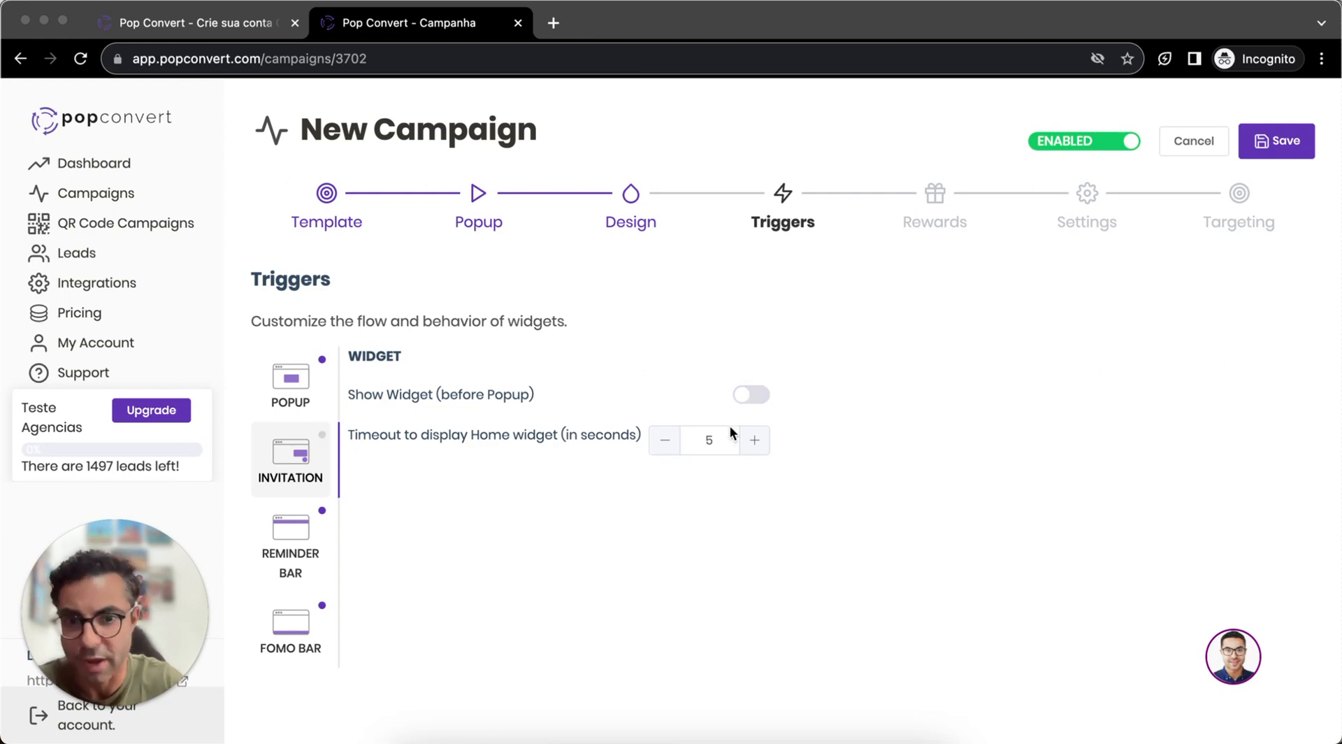
Step: Open the timeout to display the Home widget for editing in the invitation triggers
double_click(723, 435)
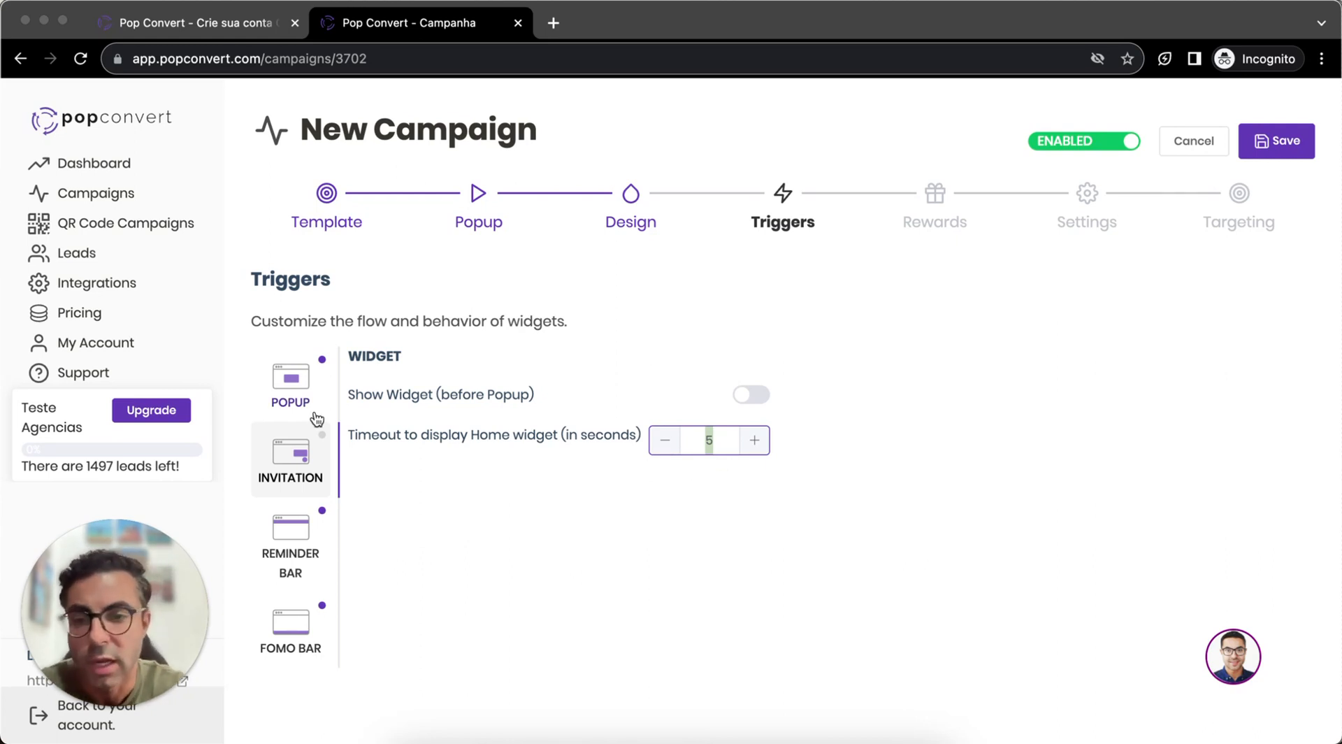
Step: In the reminder bar triggers, switch displaying the bar off and back on, and open its display timeout for editing
click(301, 546)
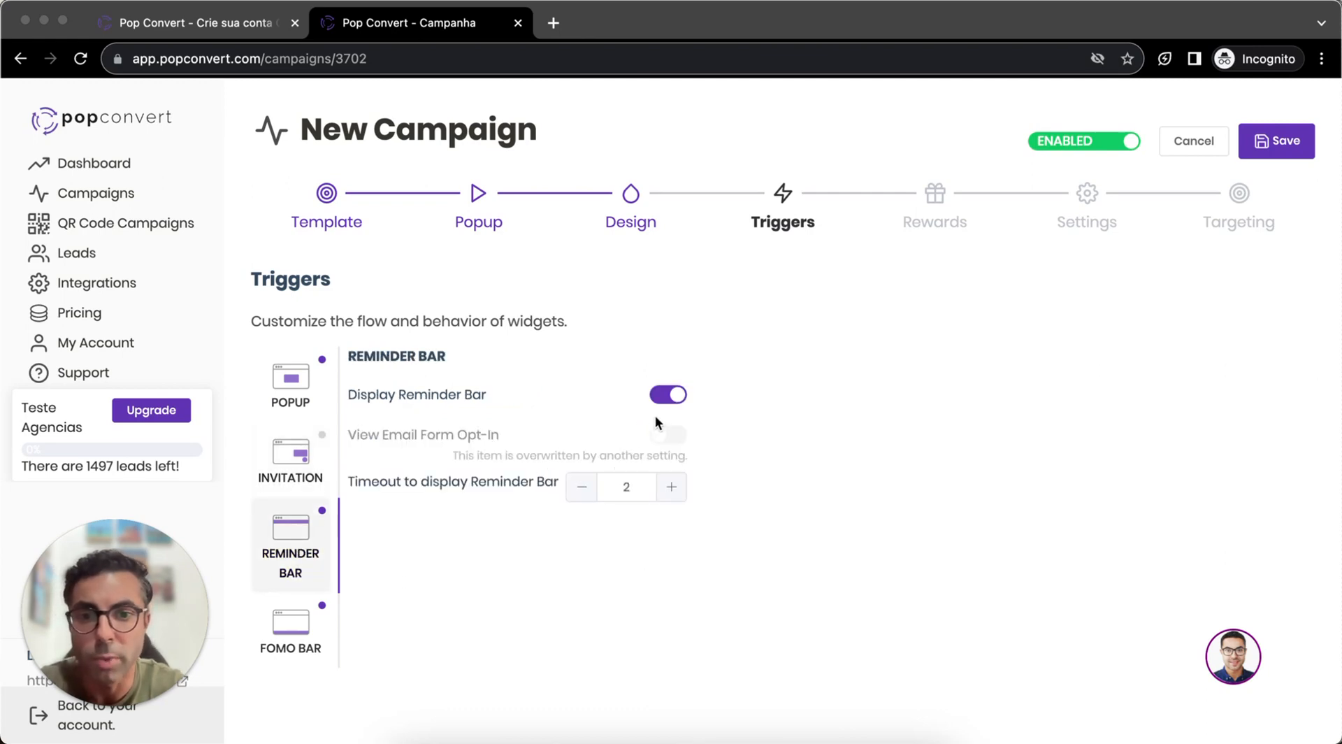
click(666, 397)
click(668, 397)
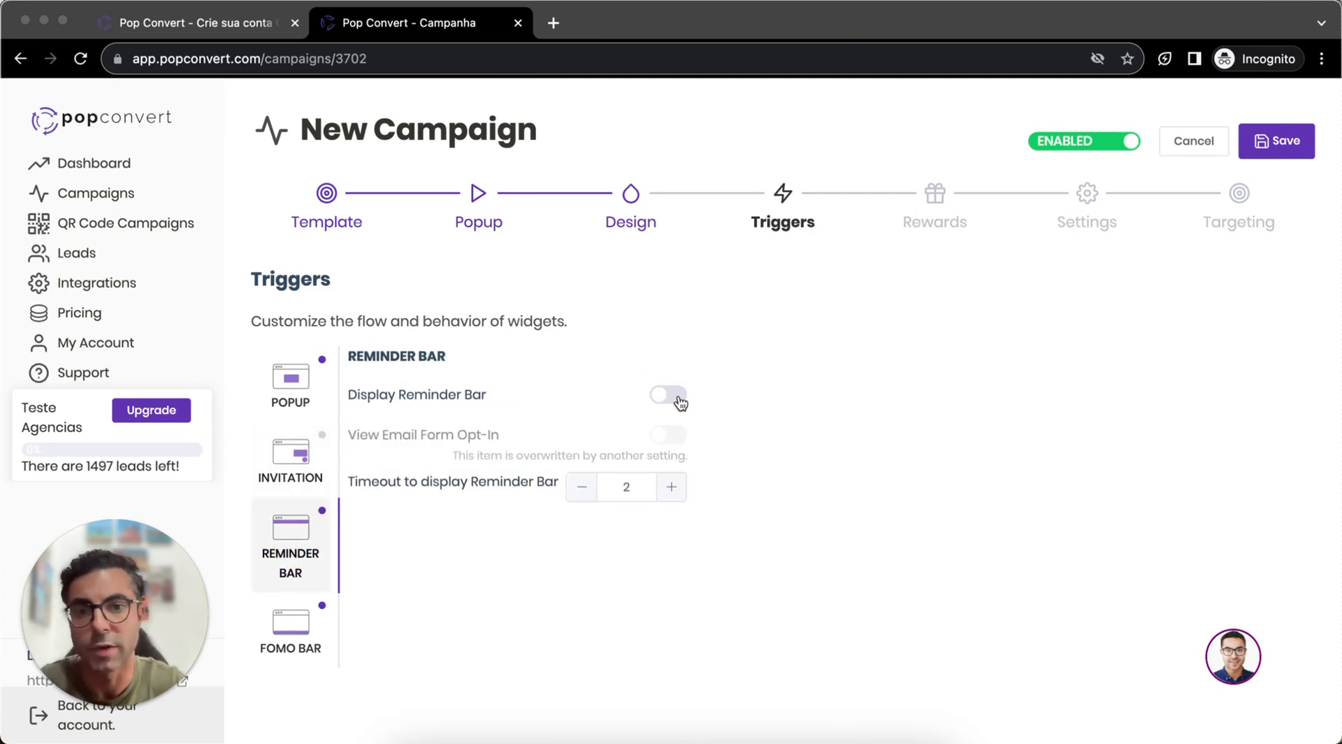
double_click(633, 489)
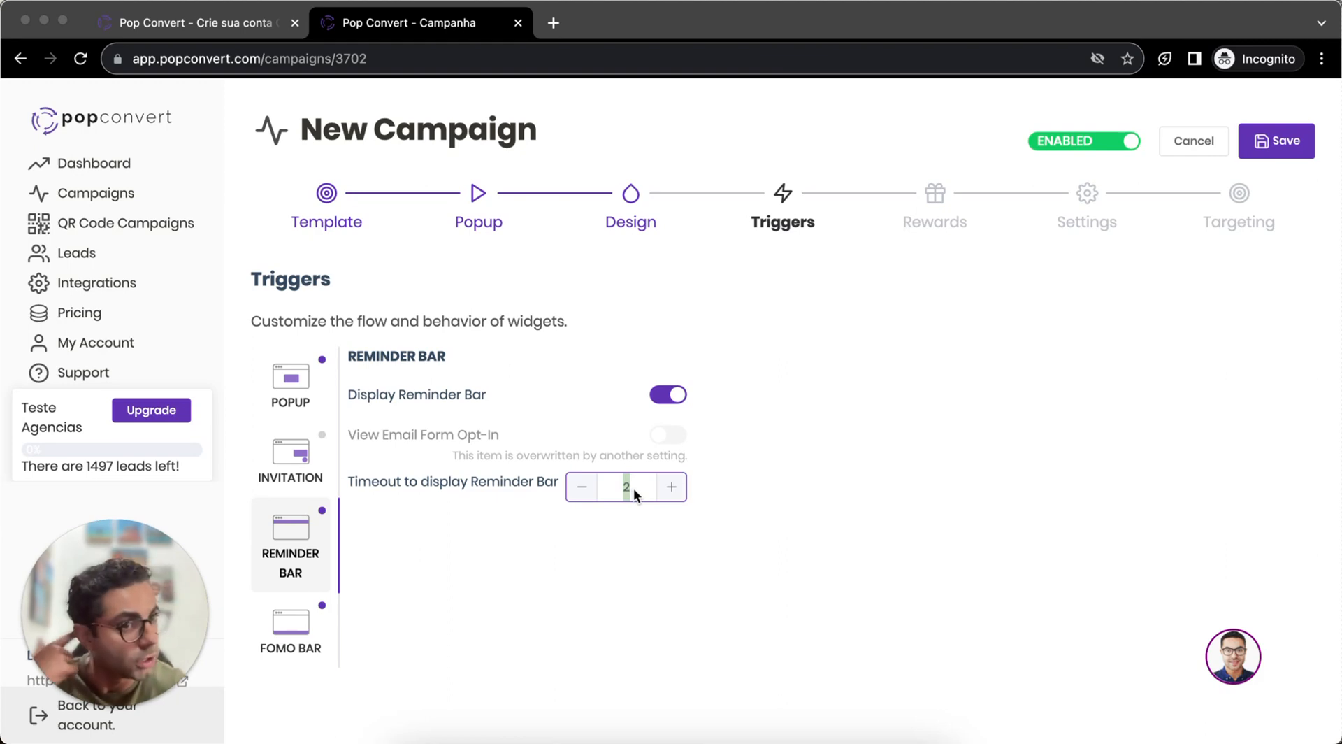
Step: In the FOMO bar triggers, switch showing the bar off and back on, and open the countdown reward timeout for editing
click(294, 627)
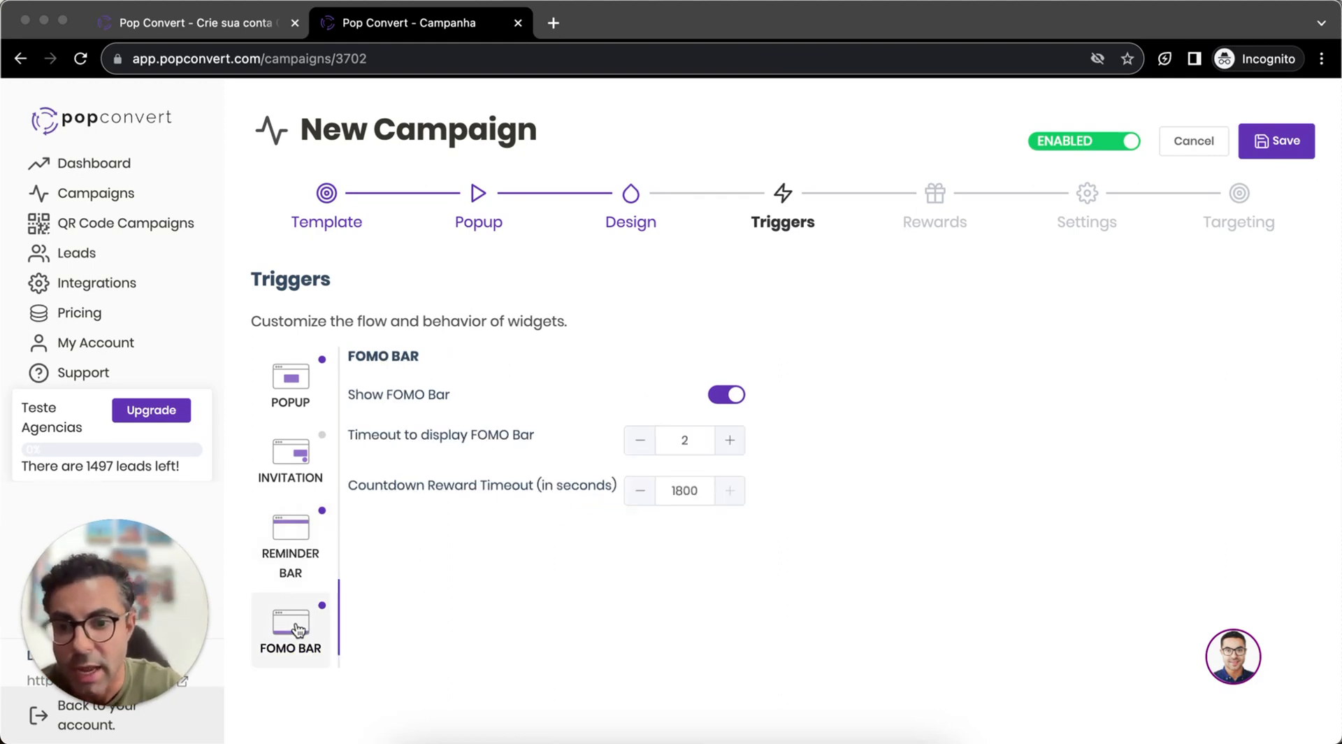
click(727, 397)
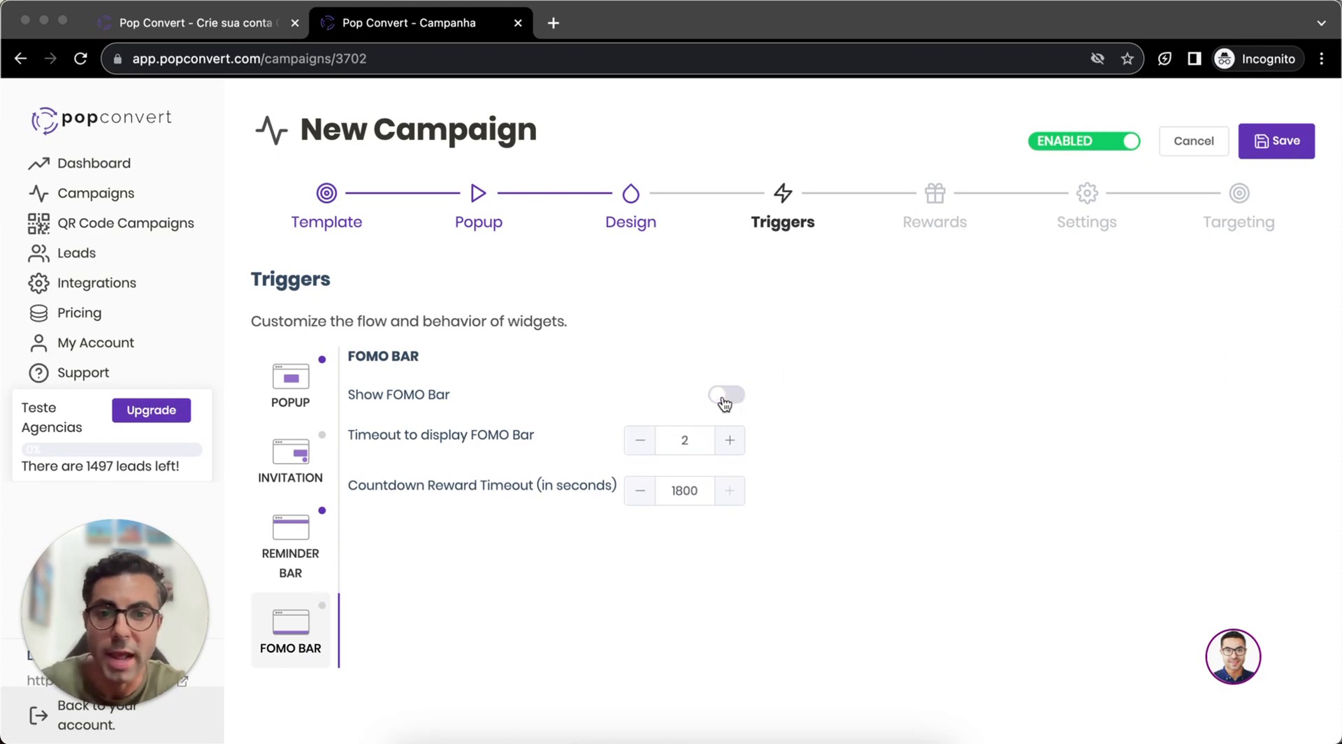
click(729, 399)
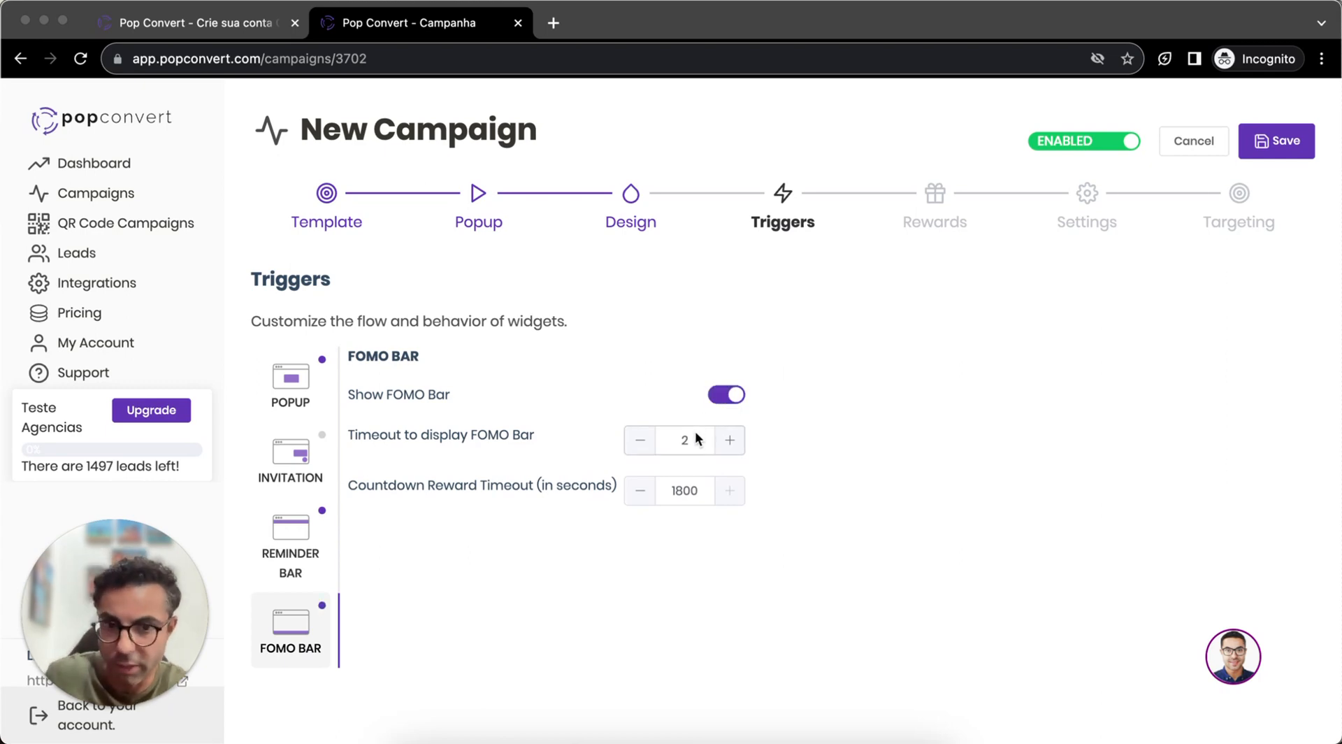
double_click(682, 489)
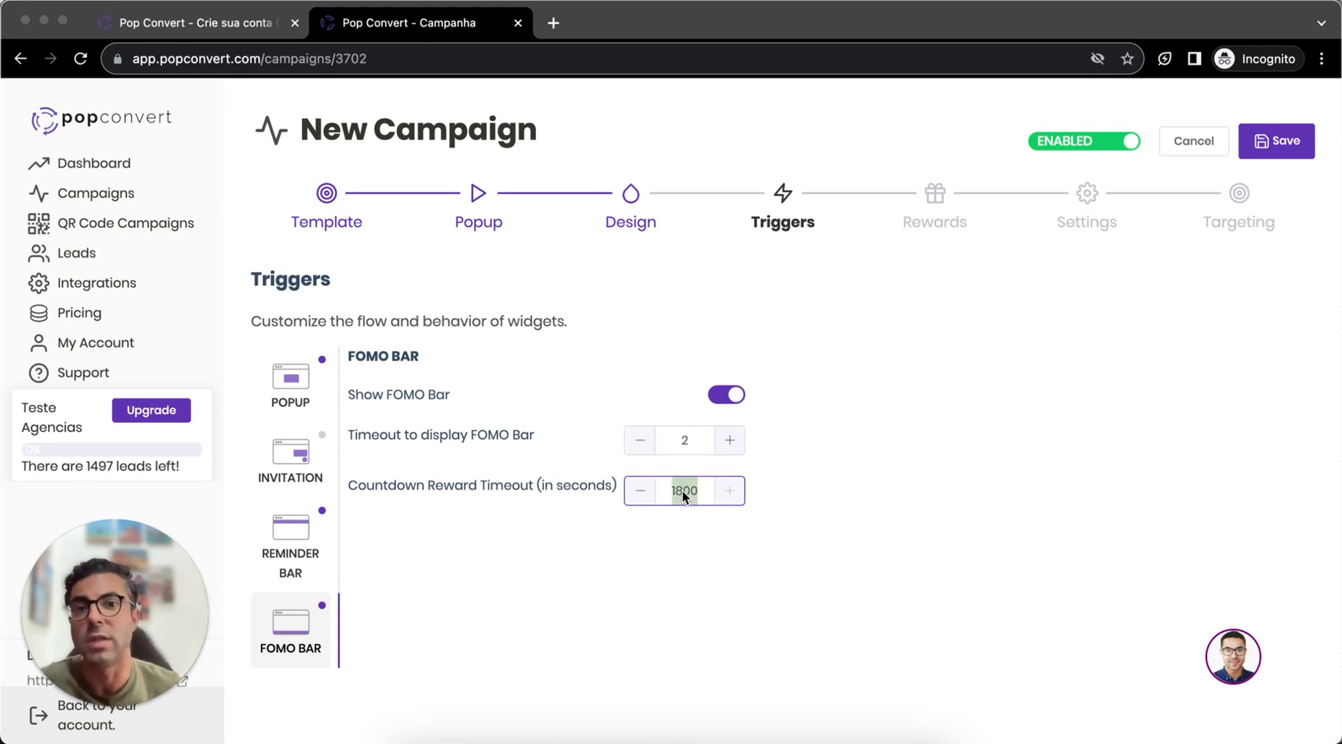